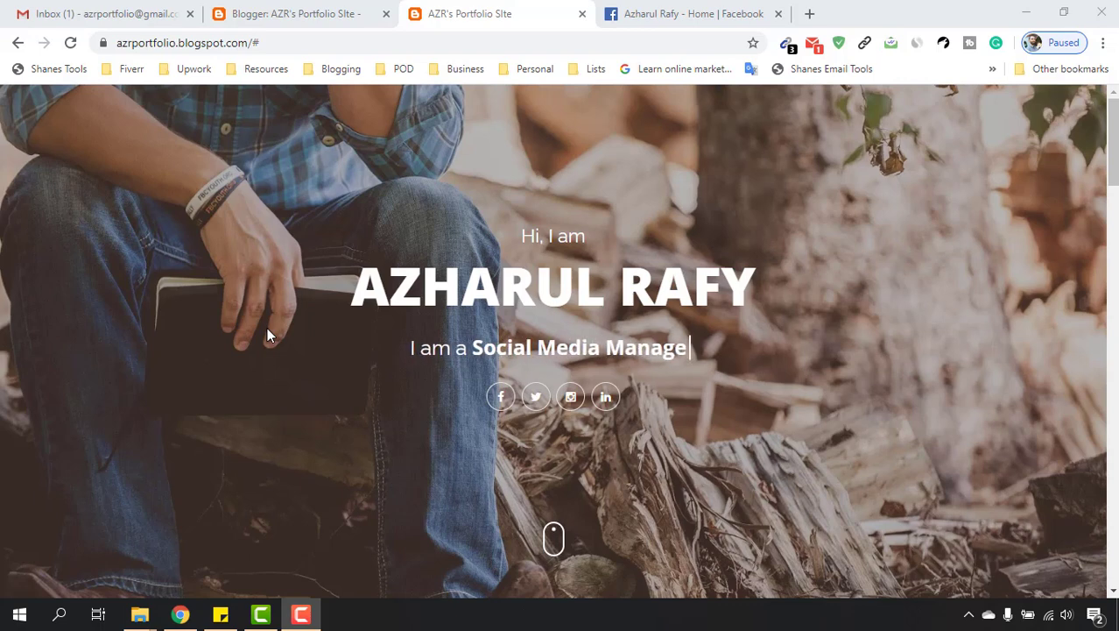
Open pexels.com in place of the Facebook page.
click(655, 10)
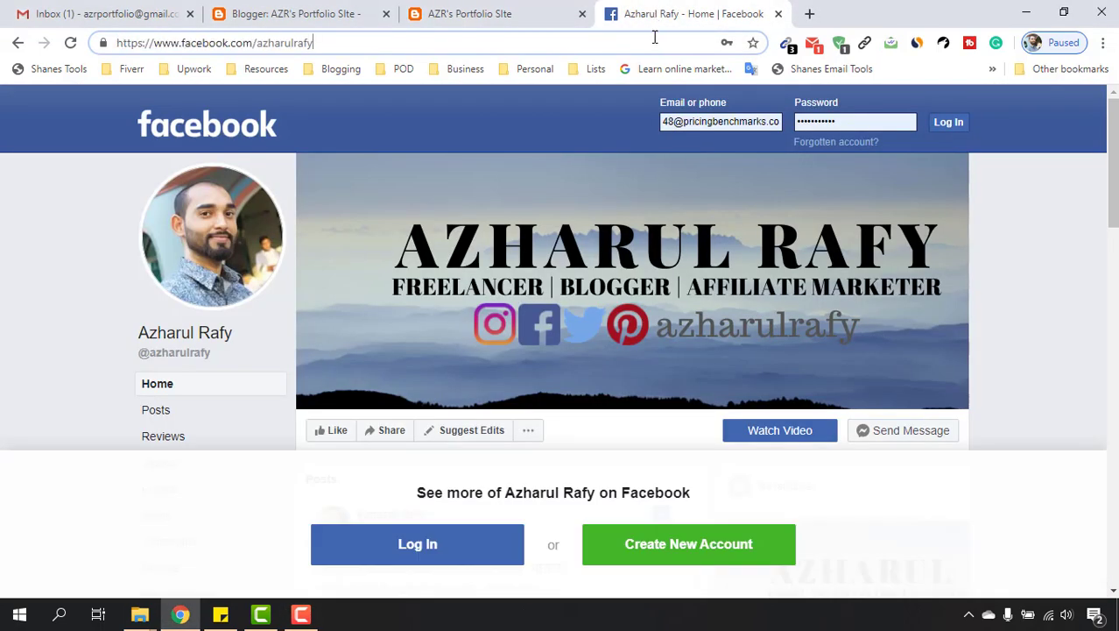
click(654, 37)
key(BackSpace)
text(pex)
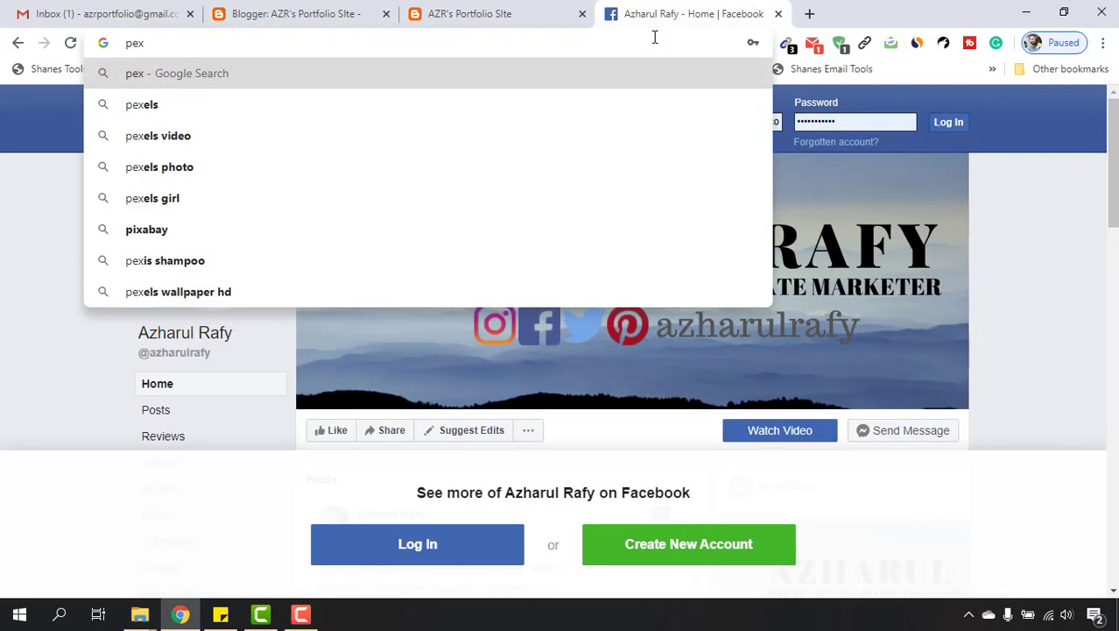
text(els.com)
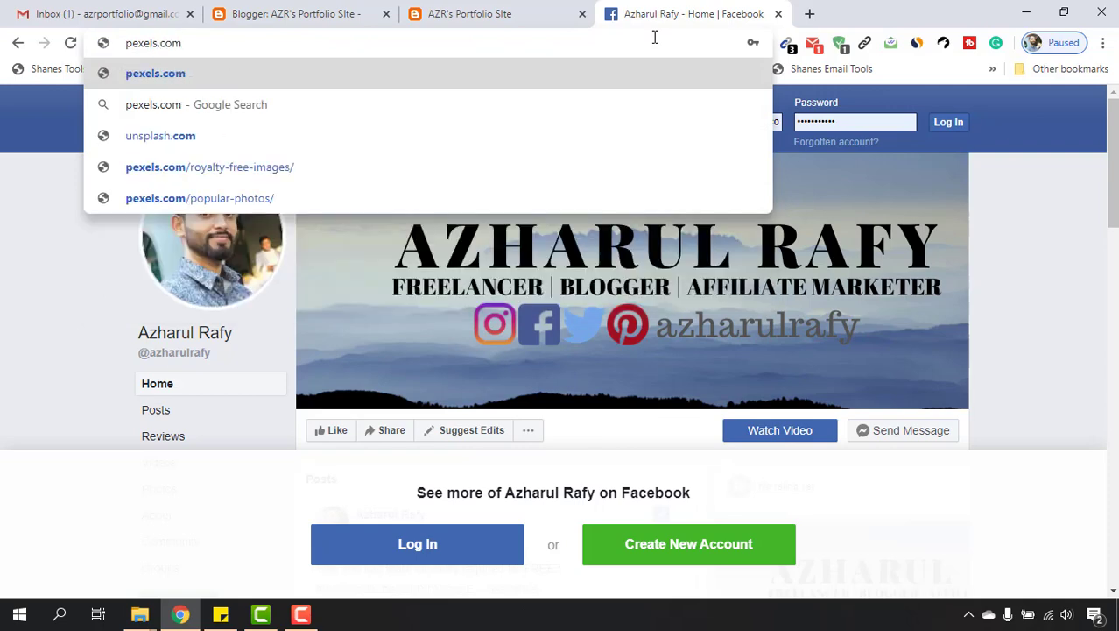
key(Return)
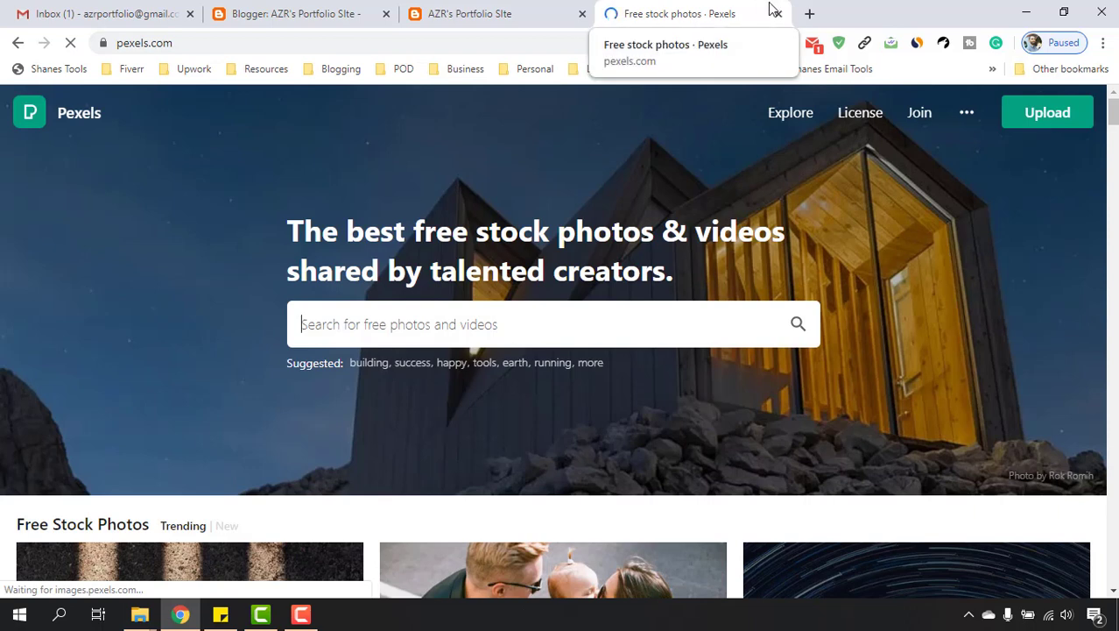
Search Pexels for free photos of "computer".
click(465, 325)
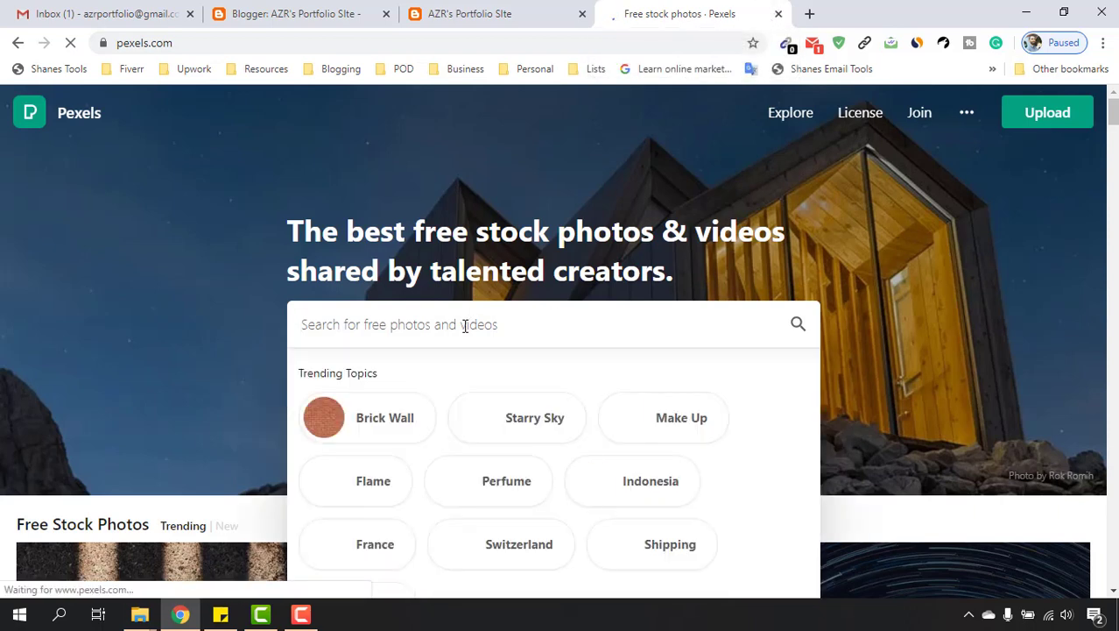
text(compu)
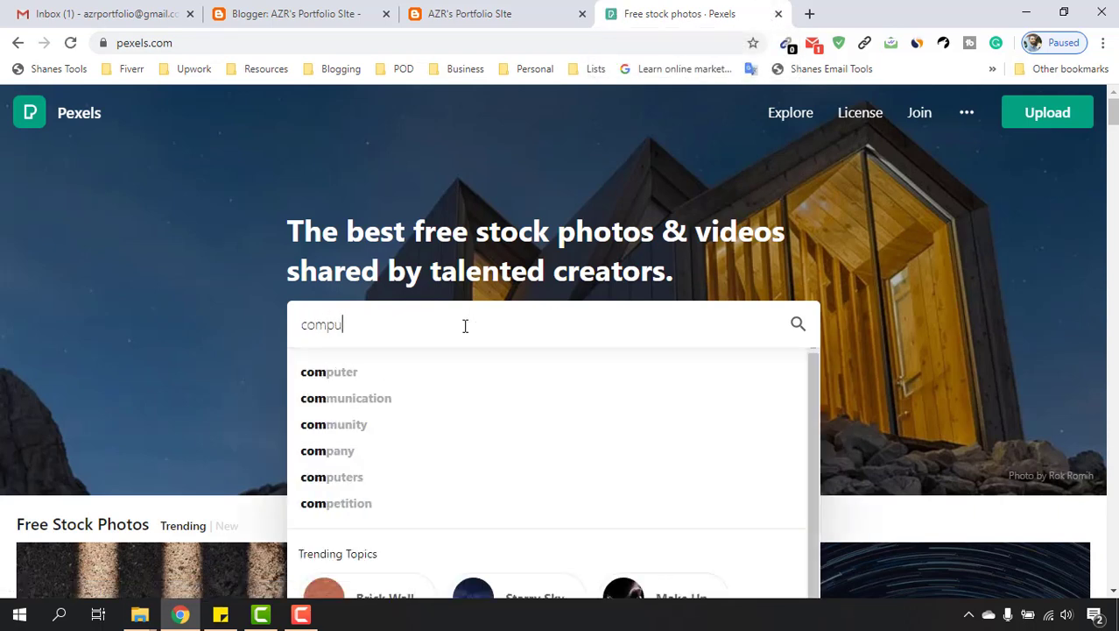
text(ter)
key(Return)
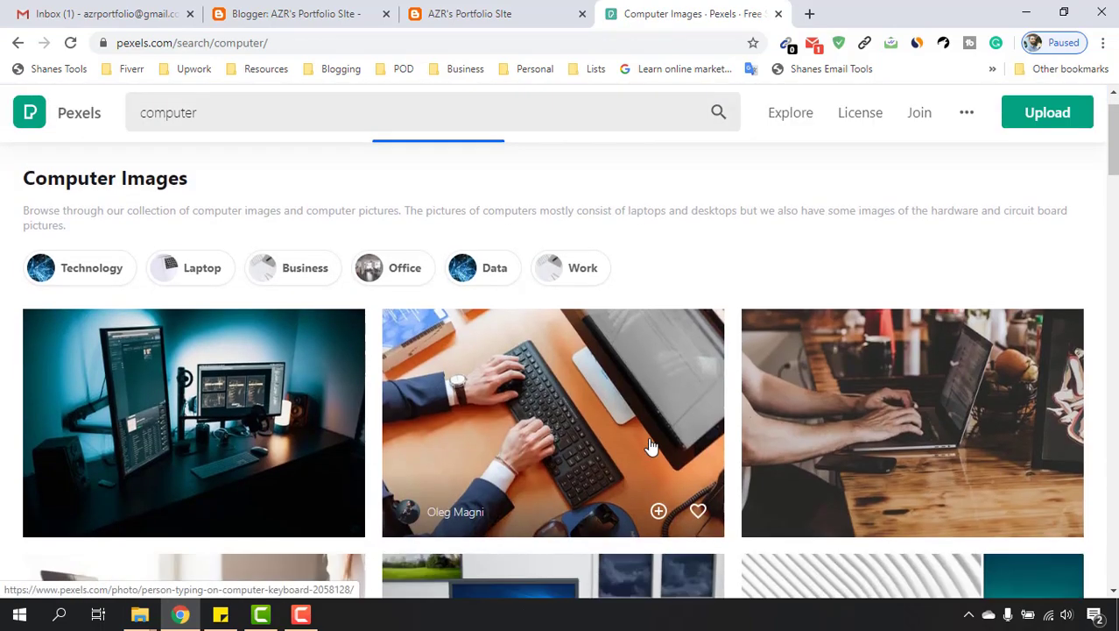
Browse the computer images and open the photo of the Dell laptop beside a potted cactus.
scroll(651, 447, down, 10)
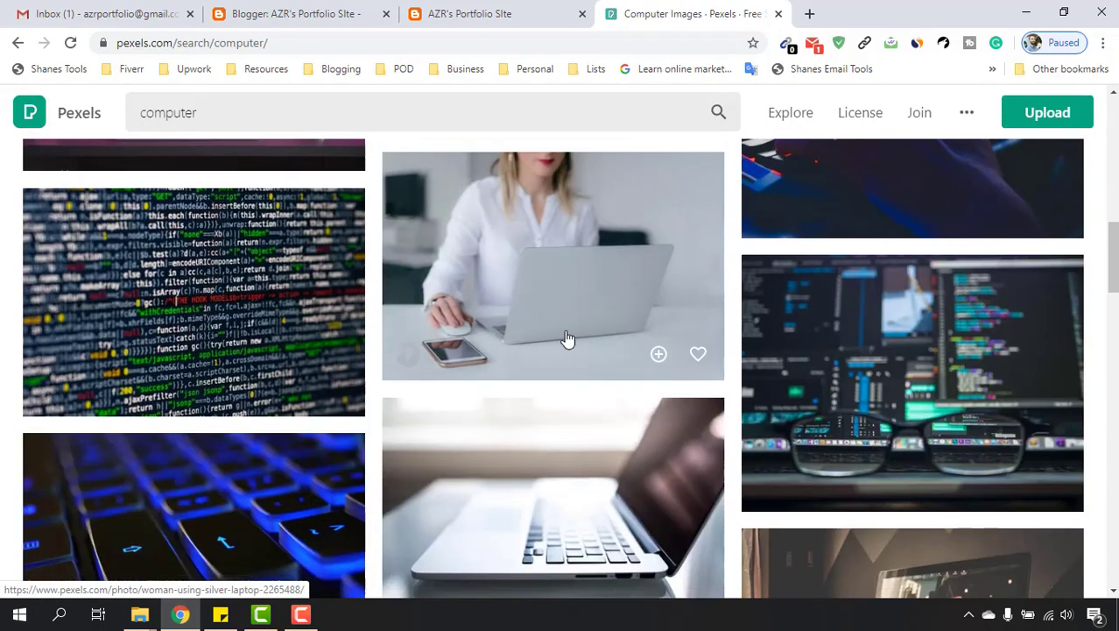
scroll(568, 338, down, 10)
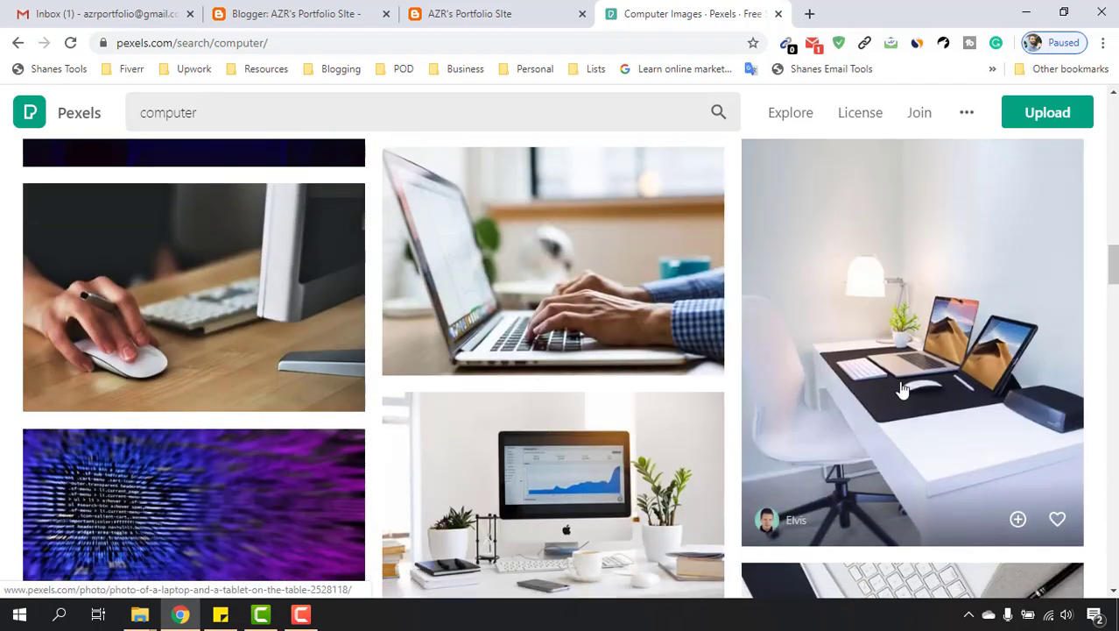
scroll(902, 389, down, 8)
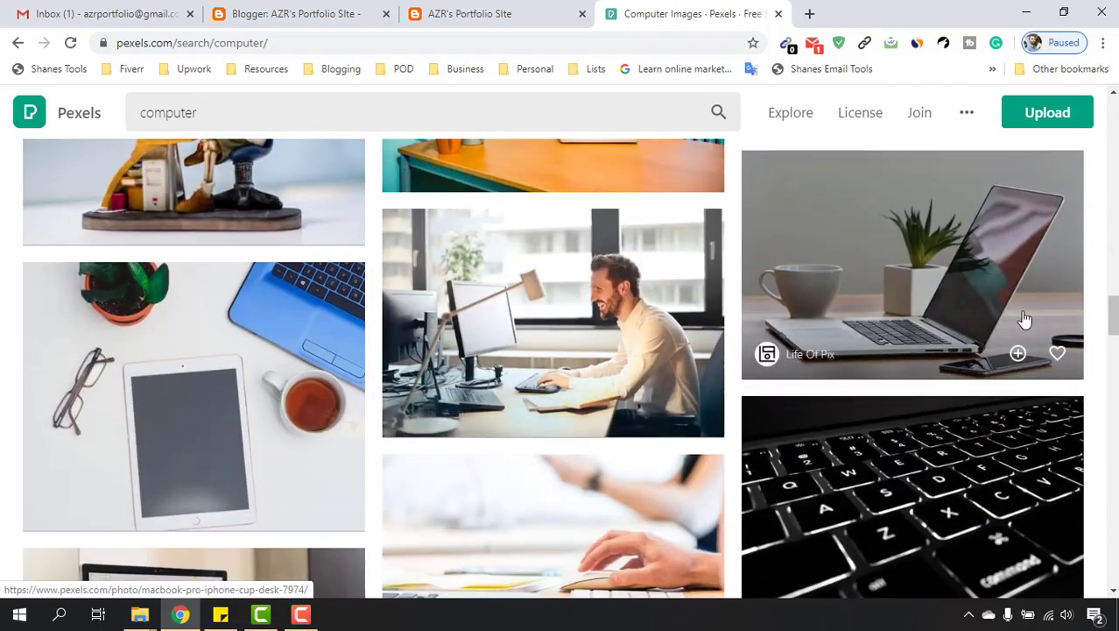
scroll(332, 395, down, 5)
scroll(258, 395, up, 5)
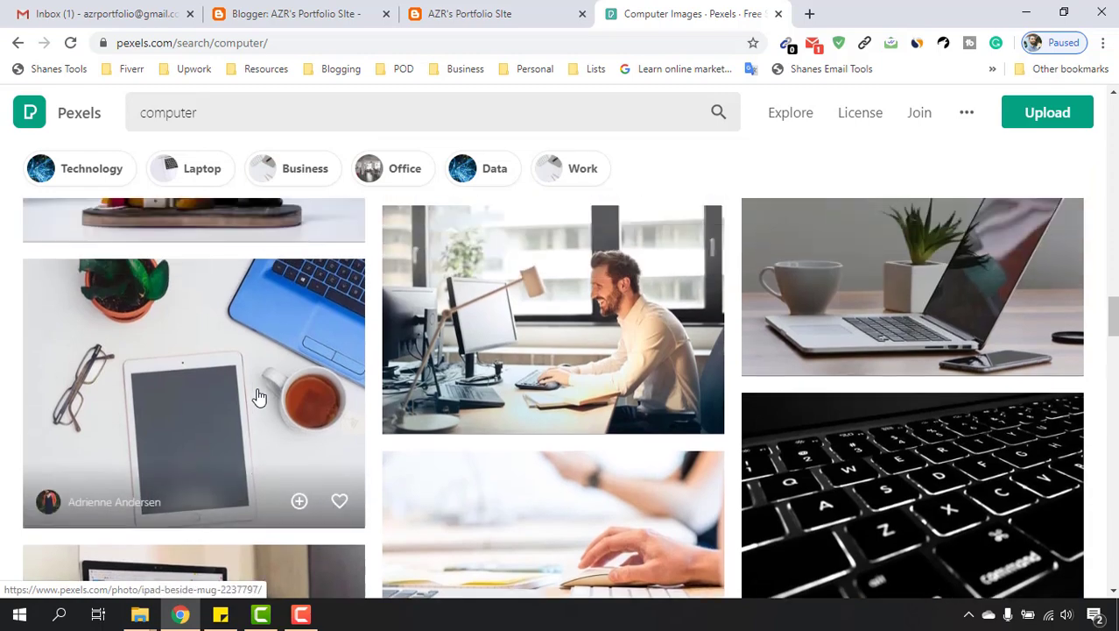
scroll(258, 397, up, 10)
scroll(513, 384, down, 2)
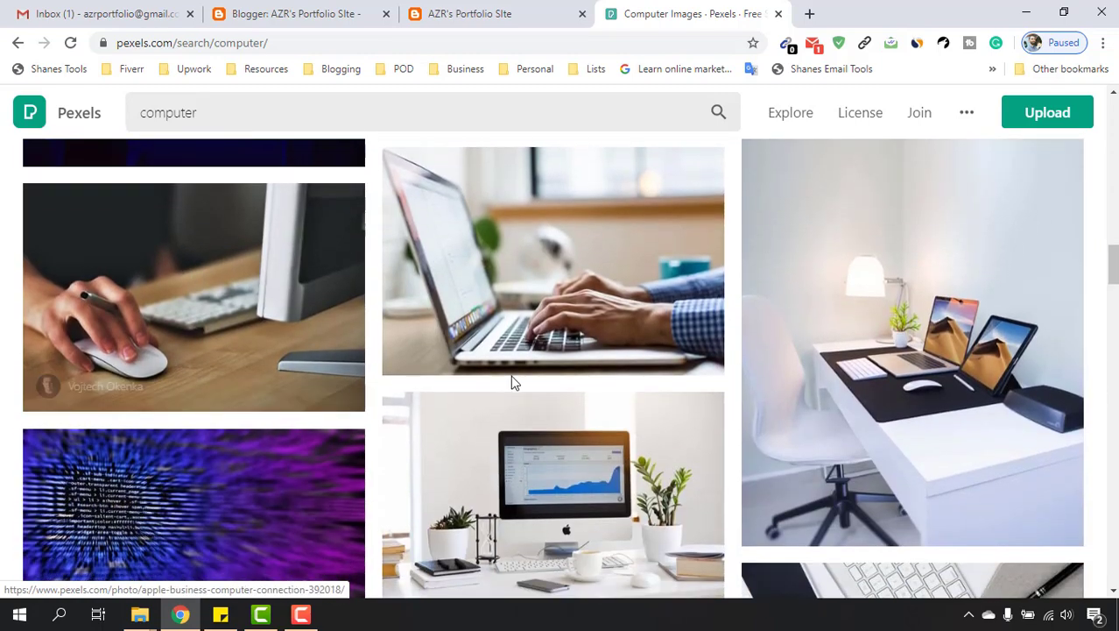
scroll(233, 372, up, 5)
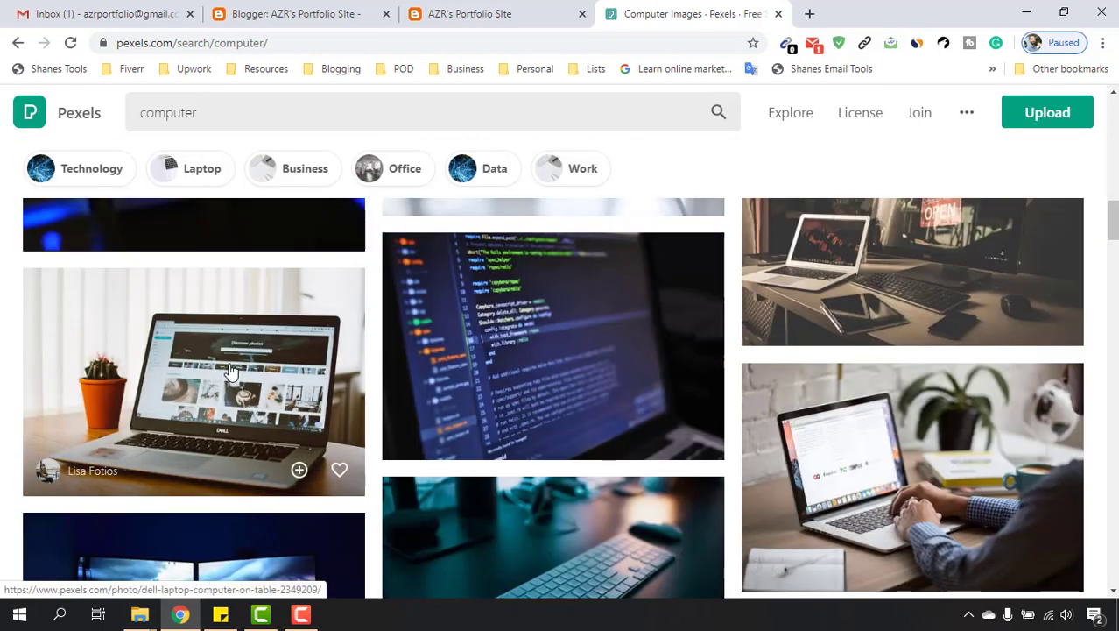
click(232, 372)
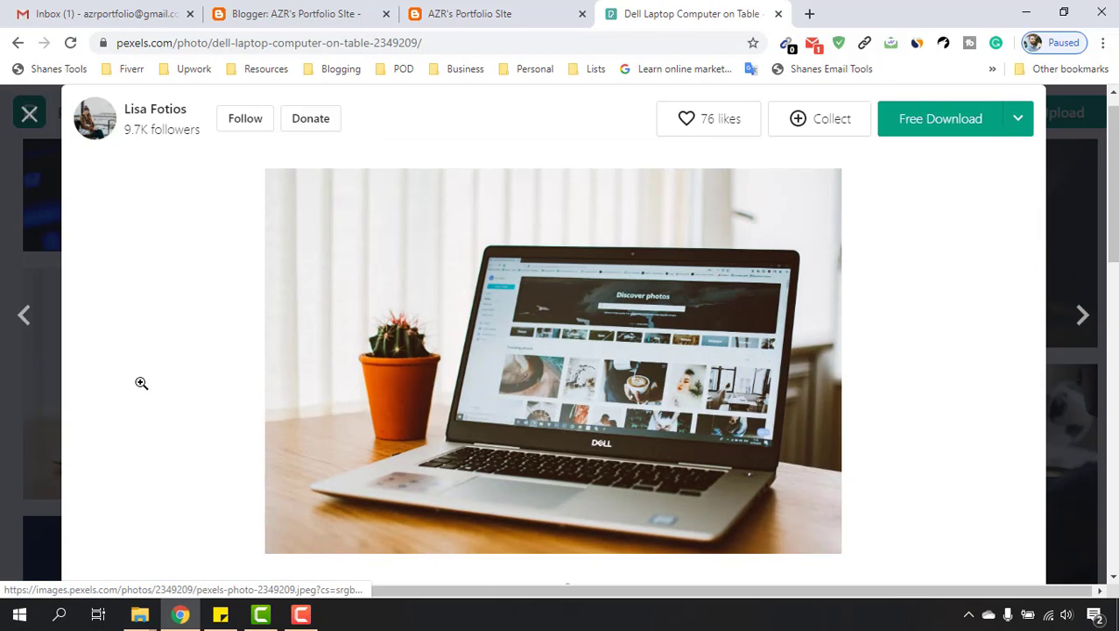
click(7, 385)
click(224, 375)
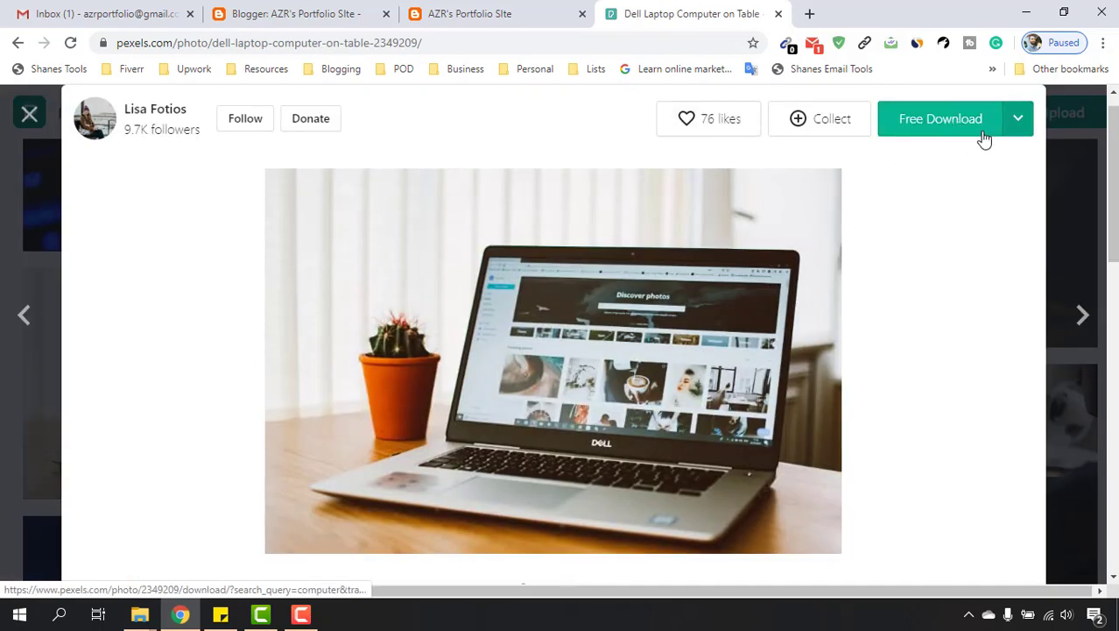
Download the Dell laptop photo in the Large (1920 x 1280) size and close its preview.
click(1030, 127)
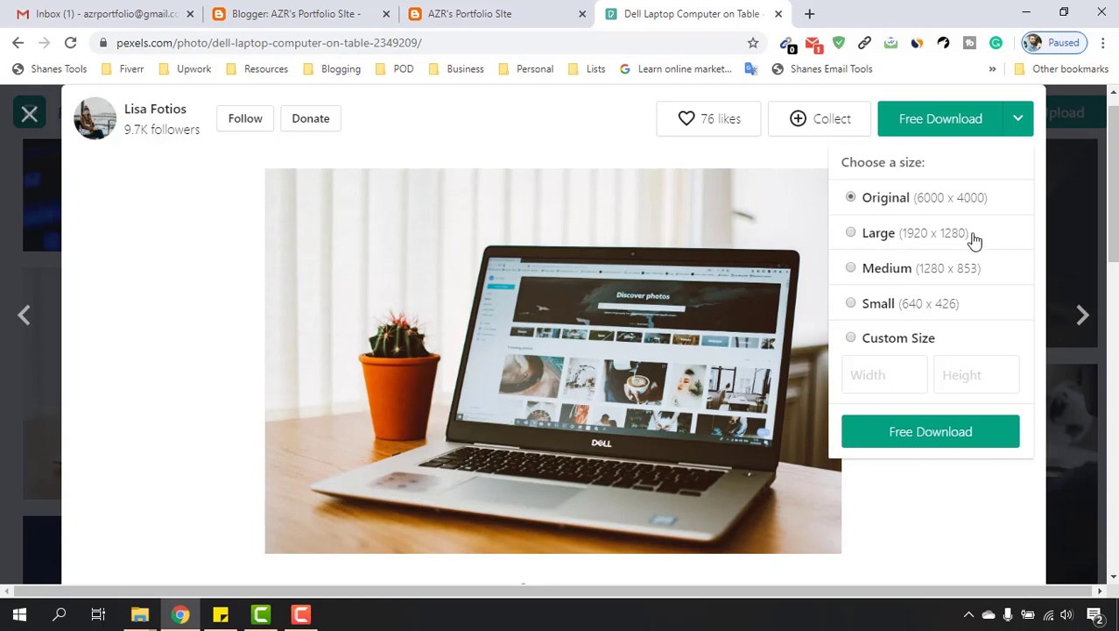
click(880, 235)
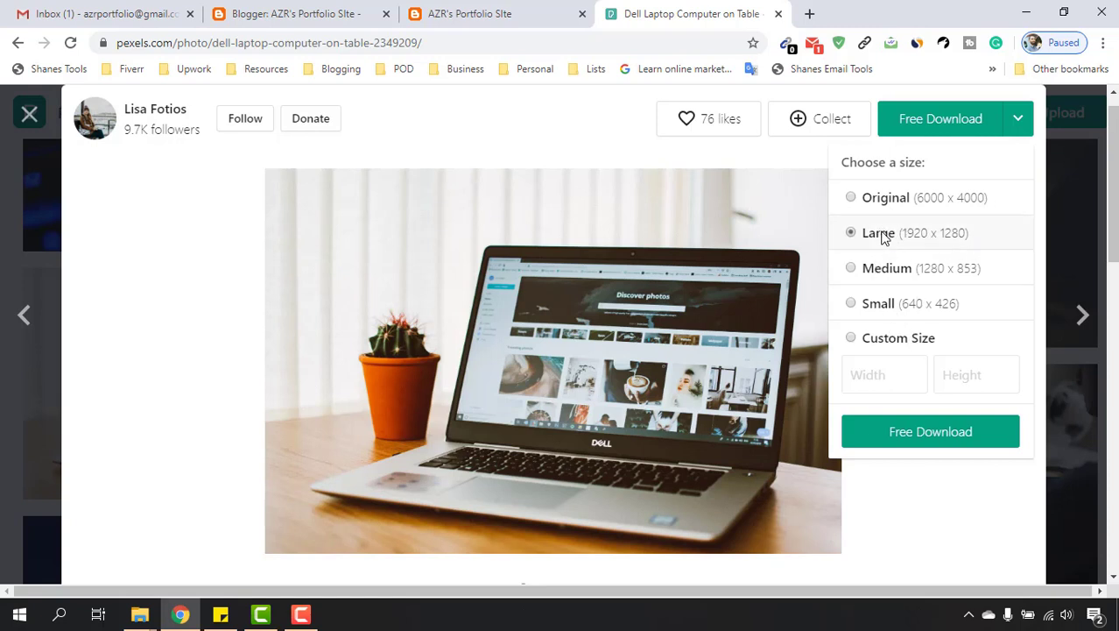
click(944, 446)
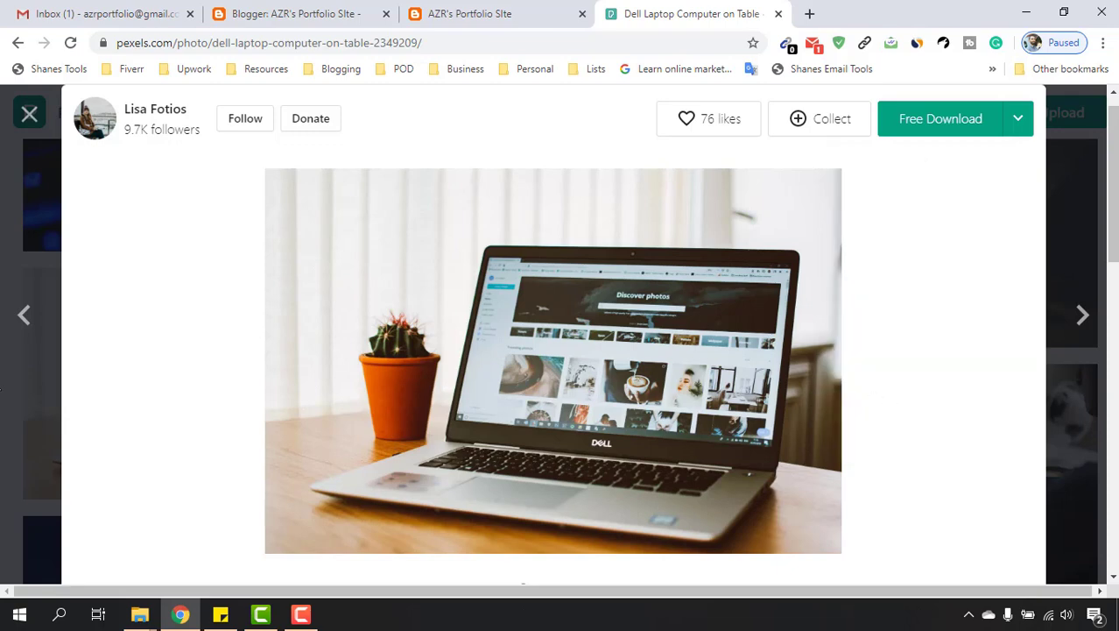
click(9, 416)
Switch to File Explorer, look over the images in the Personal Website folder, and return to the browser to close the Pexels page.
mouse_move(156, 613)
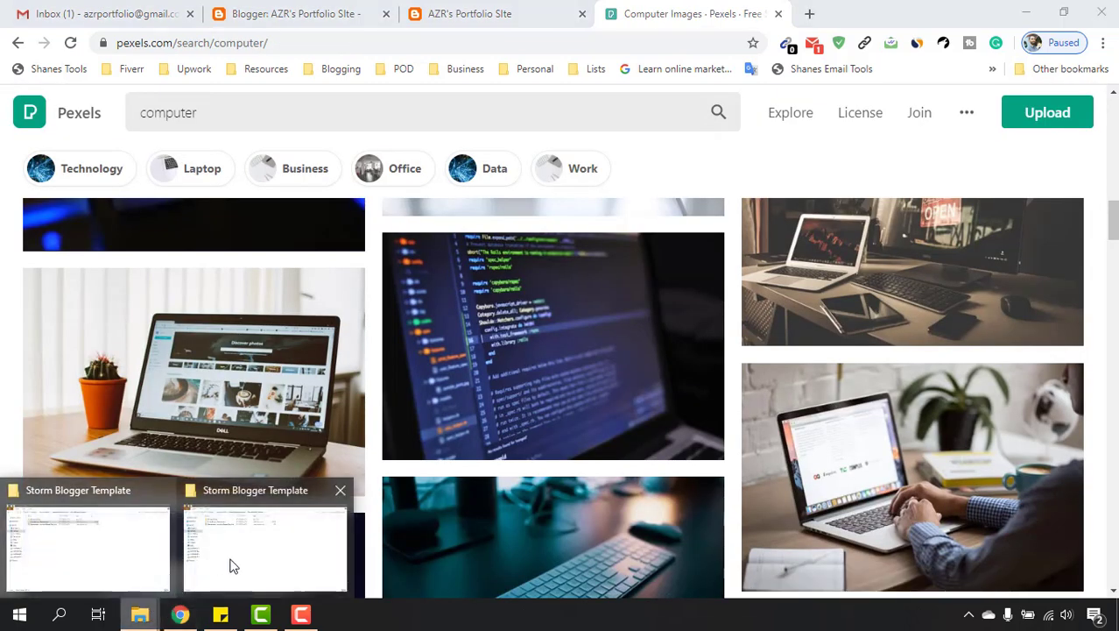
click(127, 548)
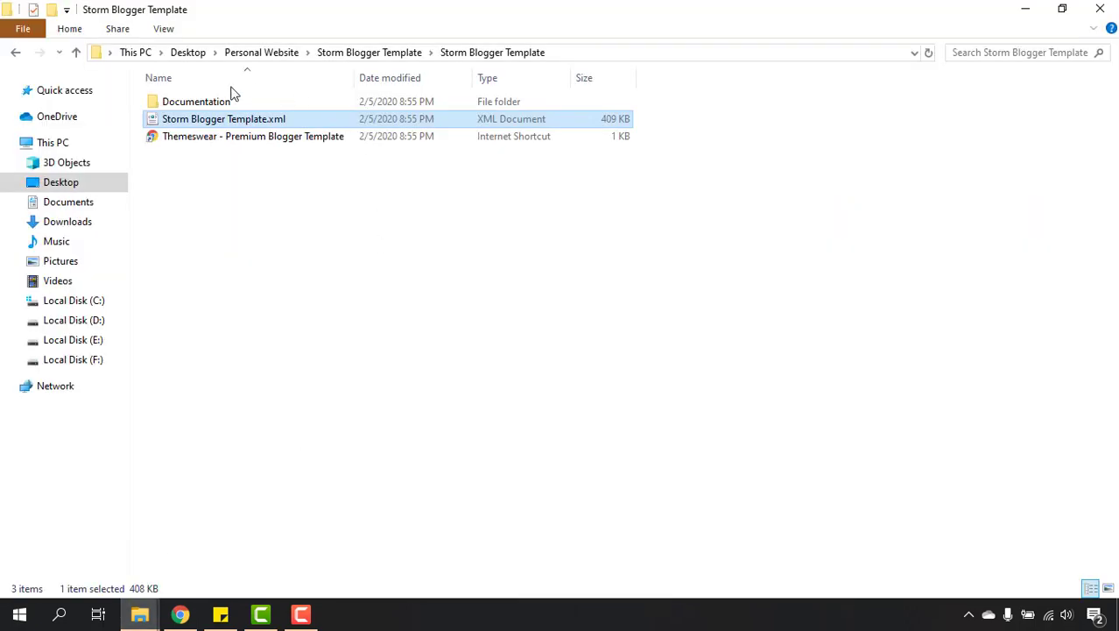
click(285, 55)
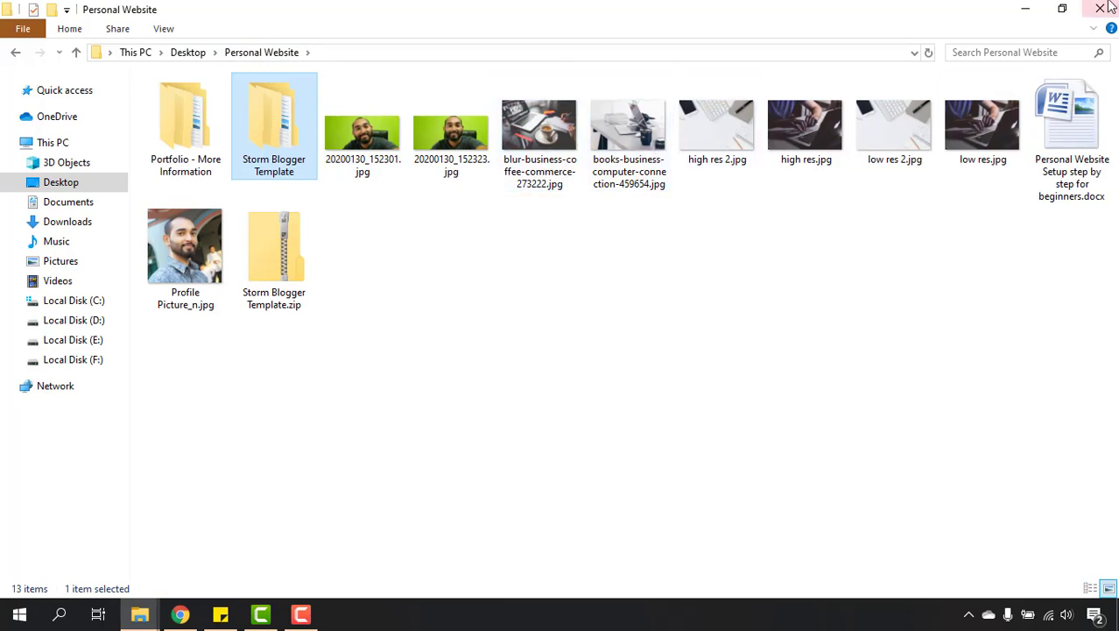
click(1026, 9)
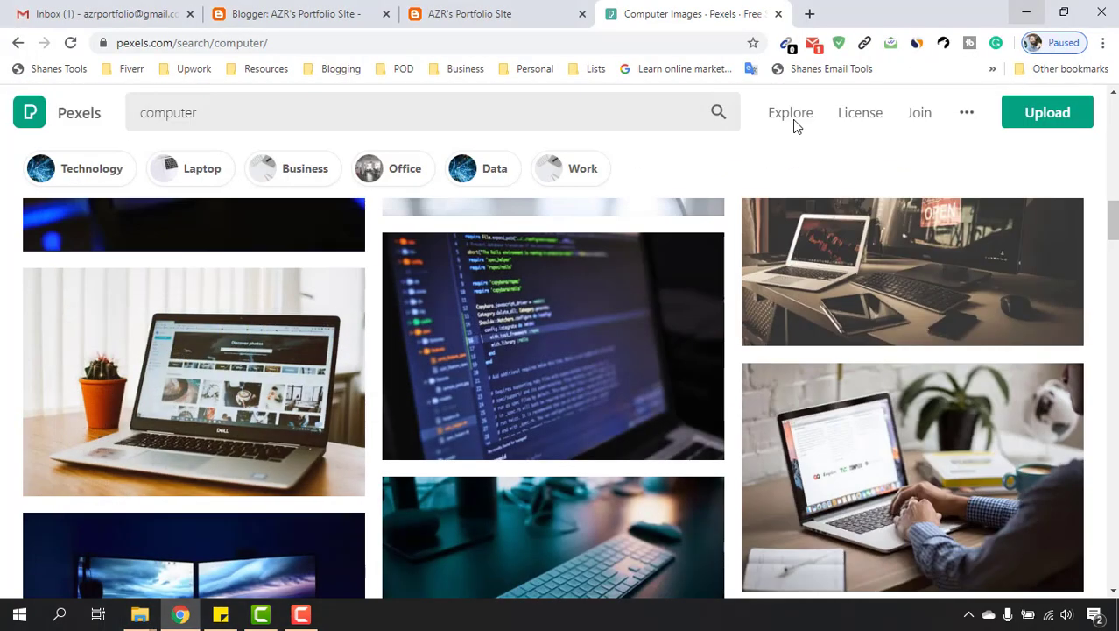
click(777, 14)
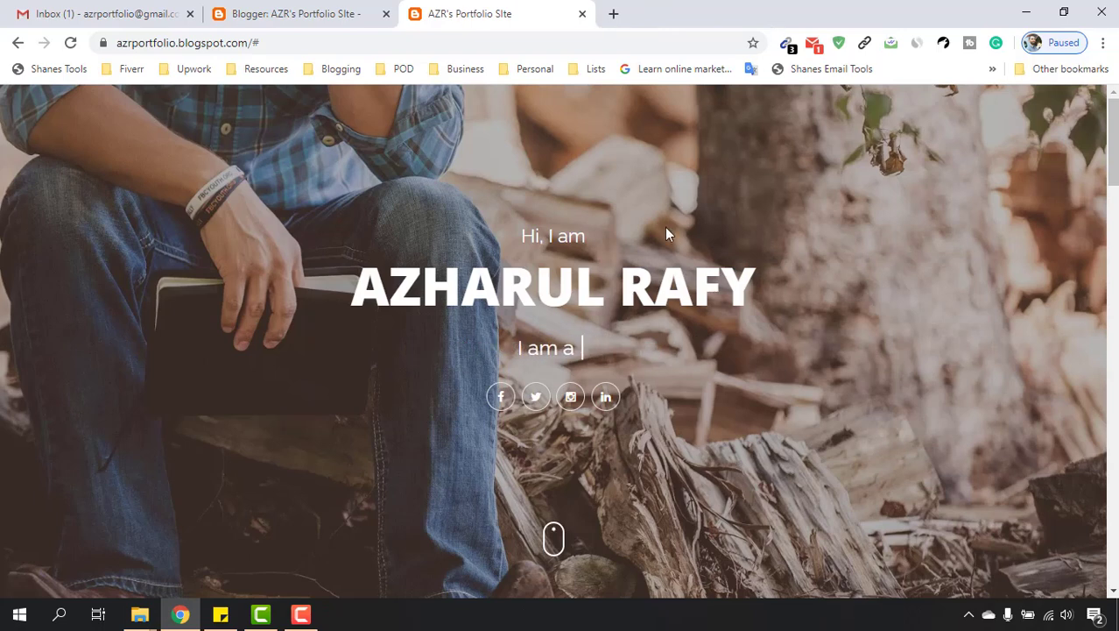
Search the Blogger theme code for ".jpg", replacing the previous search term.
click(326, 15)
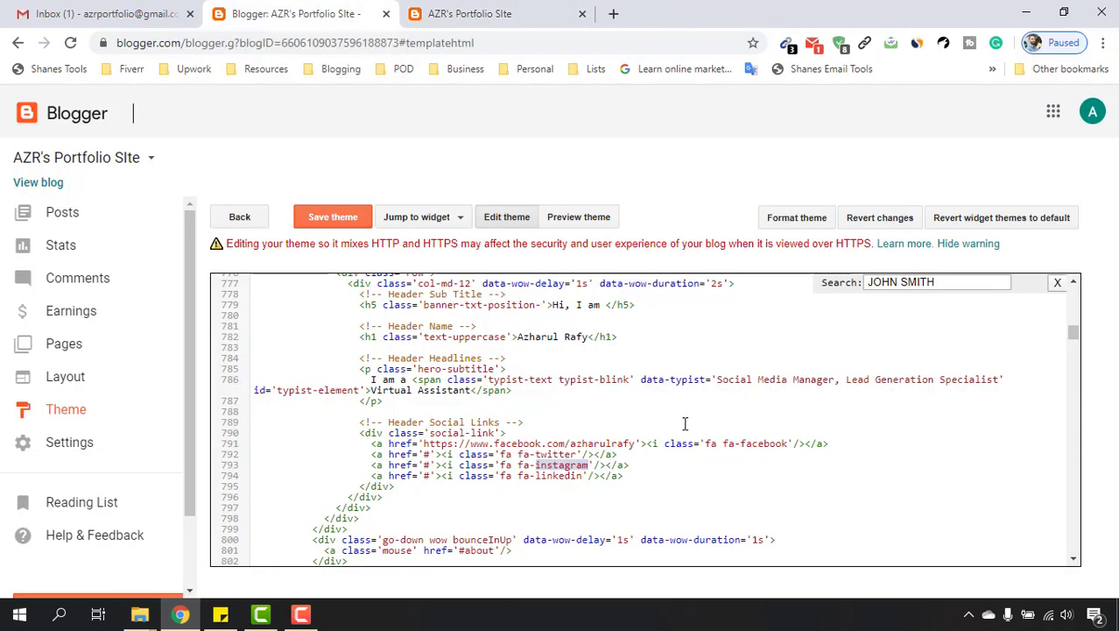
click(619, 408)
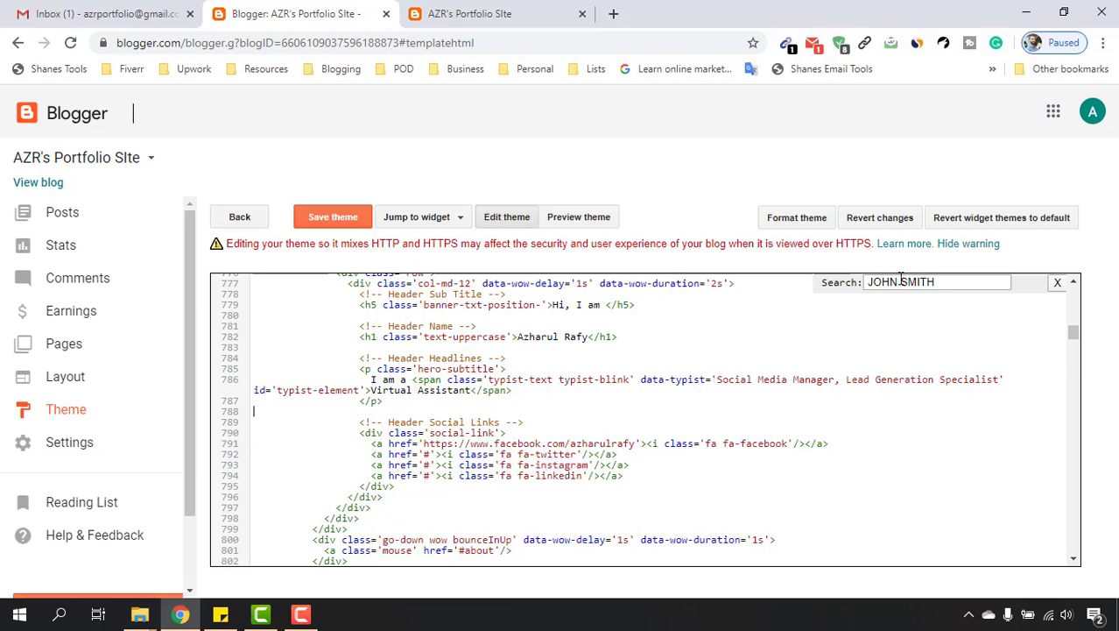
drag(869, 287, 939, 279)
key(BackSpace)
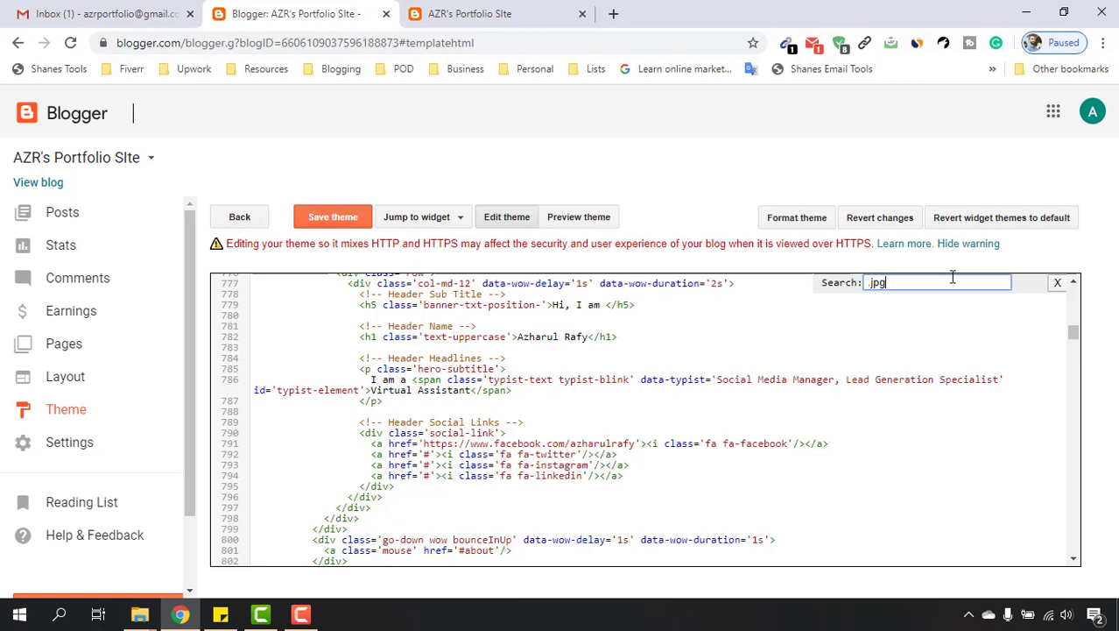
click(542, 12)
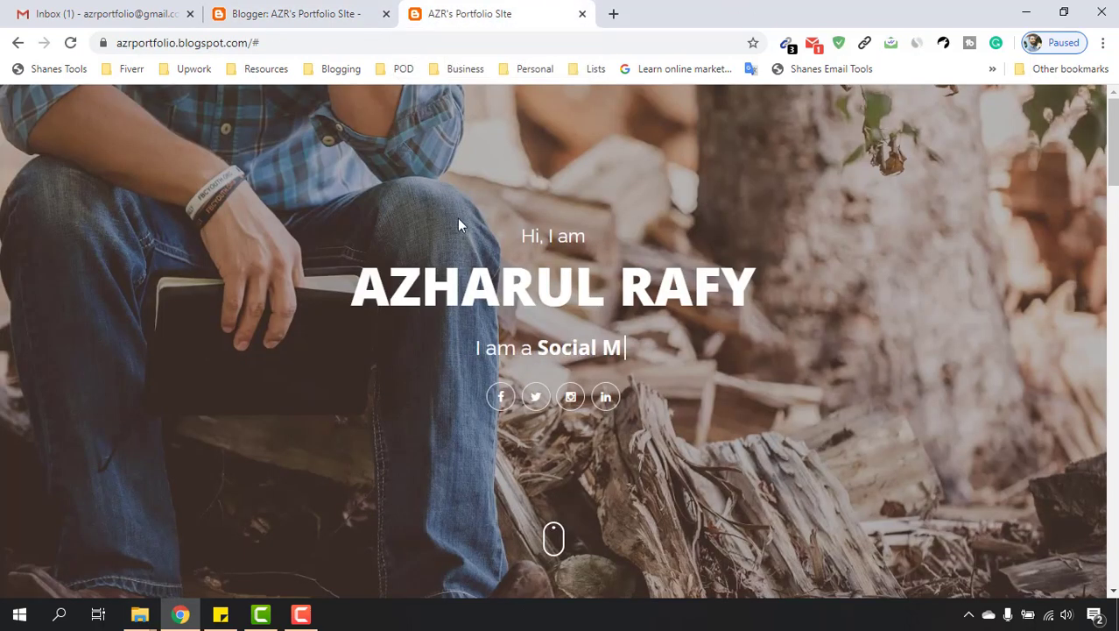
click(291, 12)
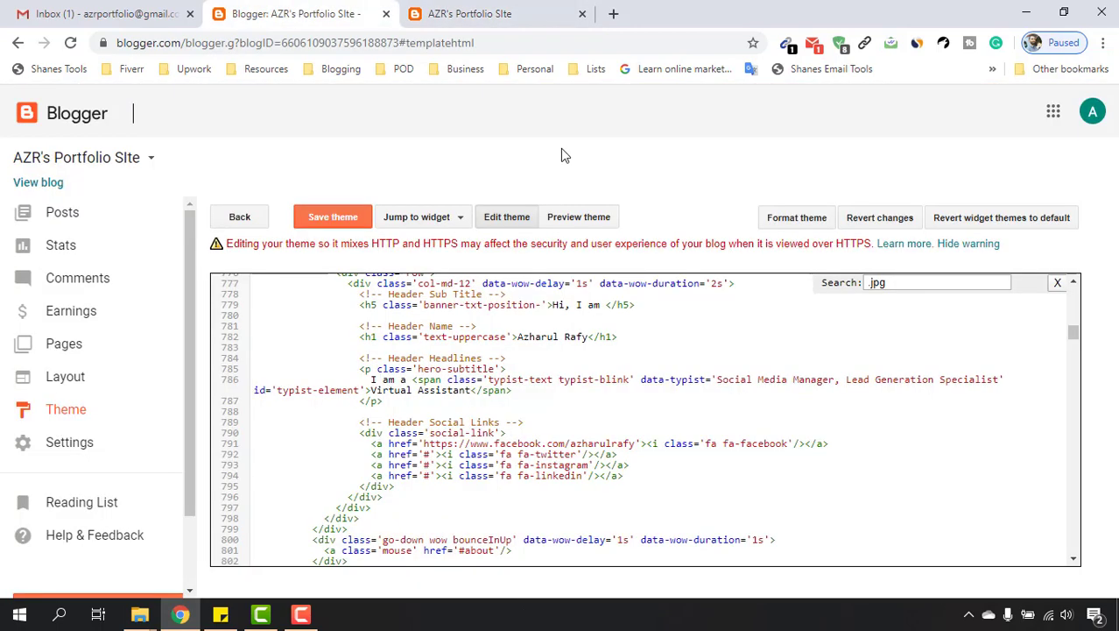
key(Return)
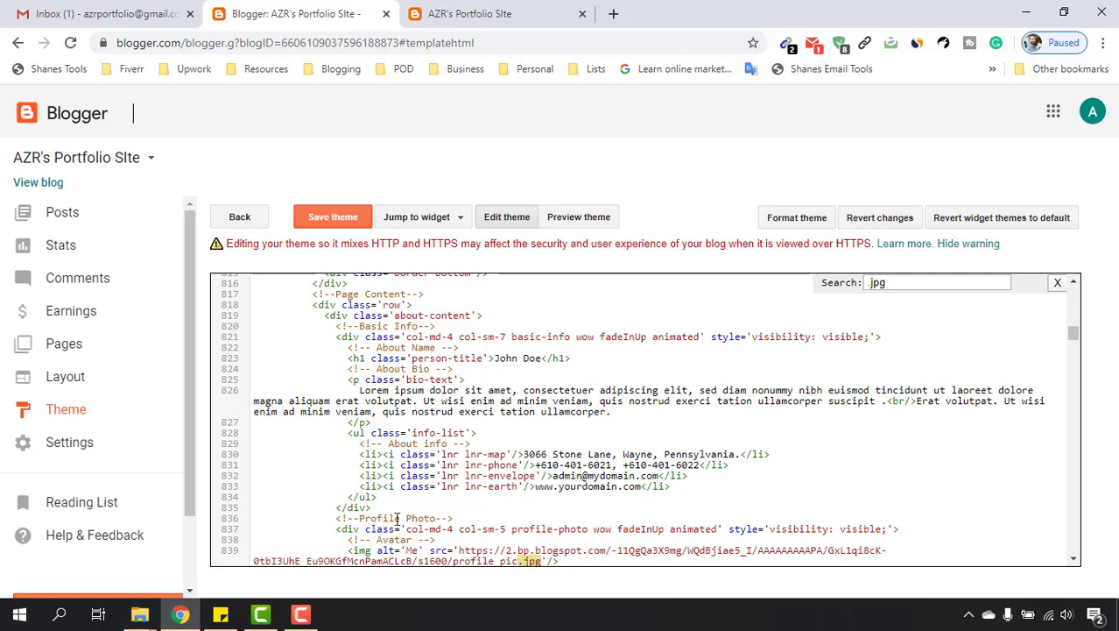
Check the profile photo in the About section and the header background on the live portfolio site.
click(481, 14)
scroll(487, 436, down, 10)
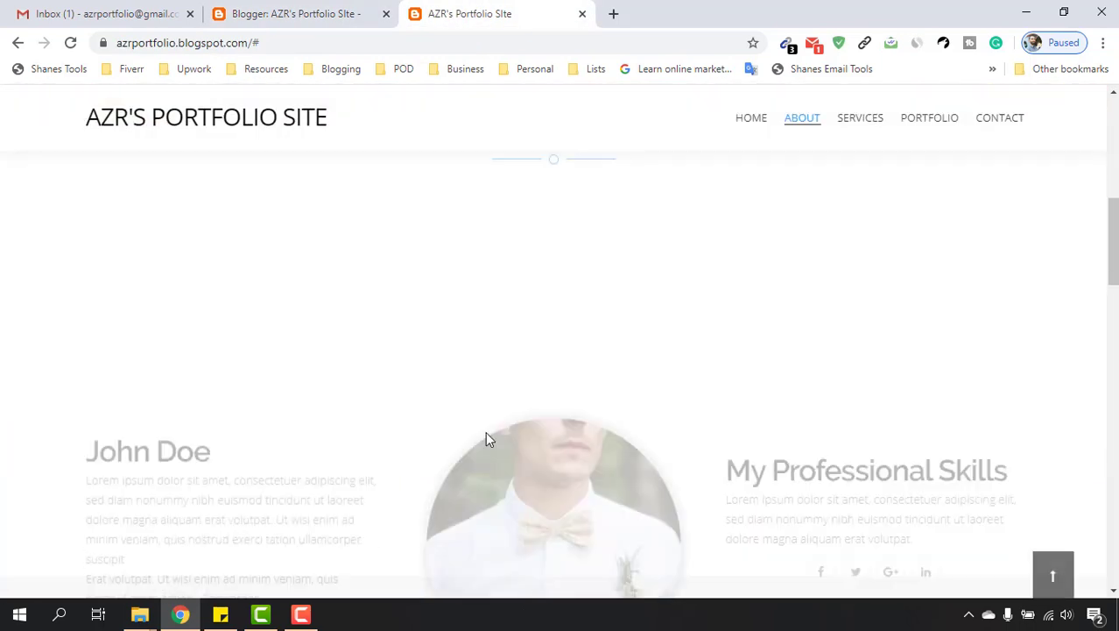
scroll(518, 353, up, 1)
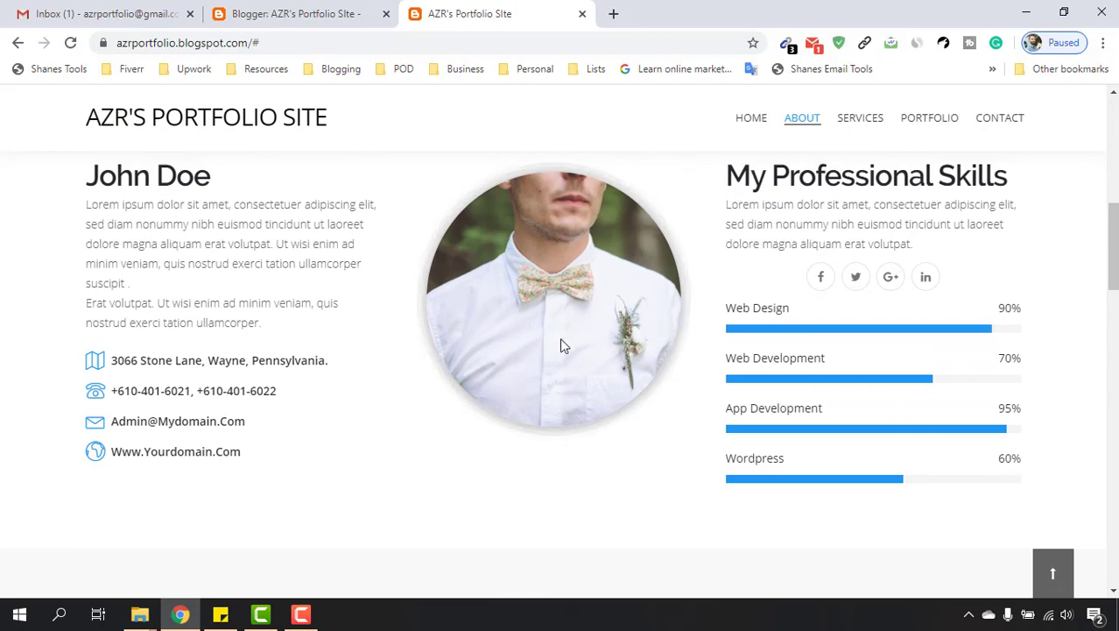
scroll(542, 344, up, 10)
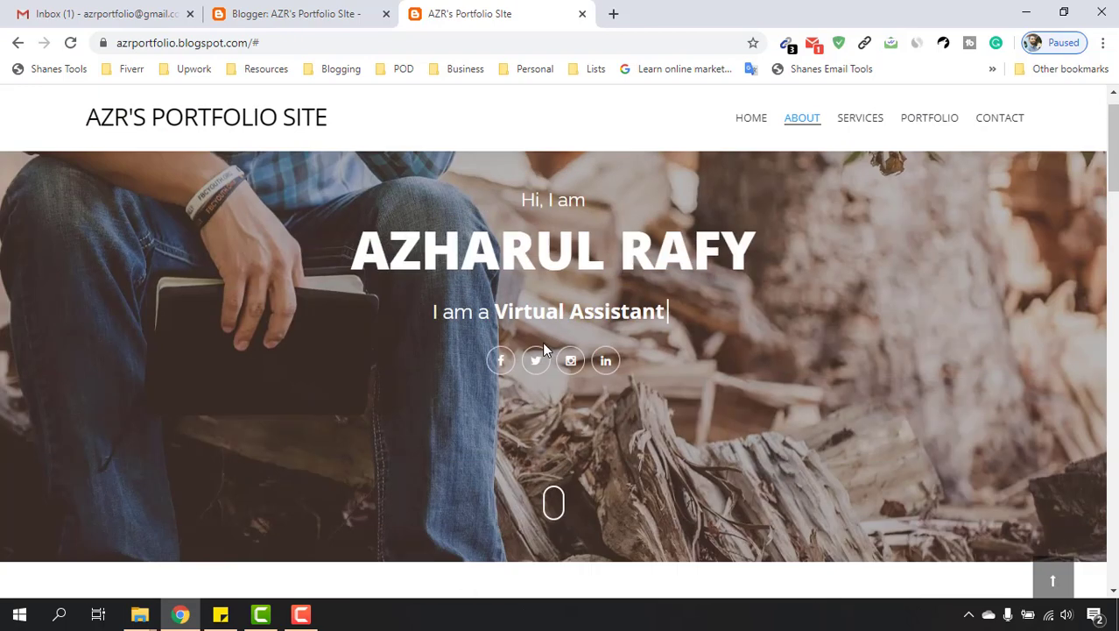
Find the next ".jpg" in the theme code and locate the background image URL in the .hero rule.
click(359, 14)
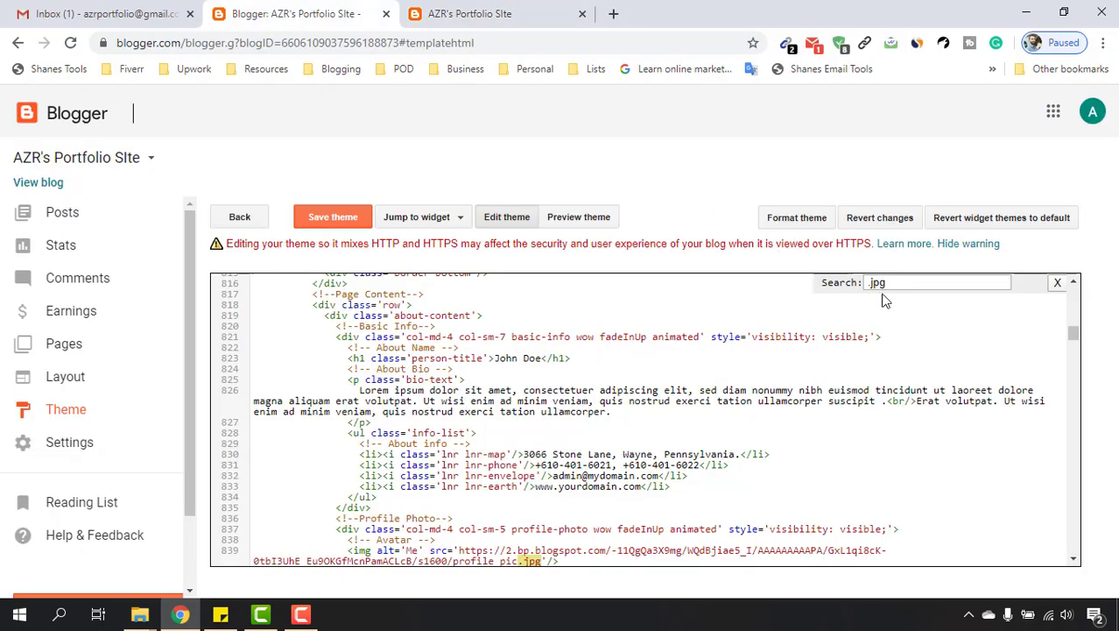
click(914, 286)
key(Return)
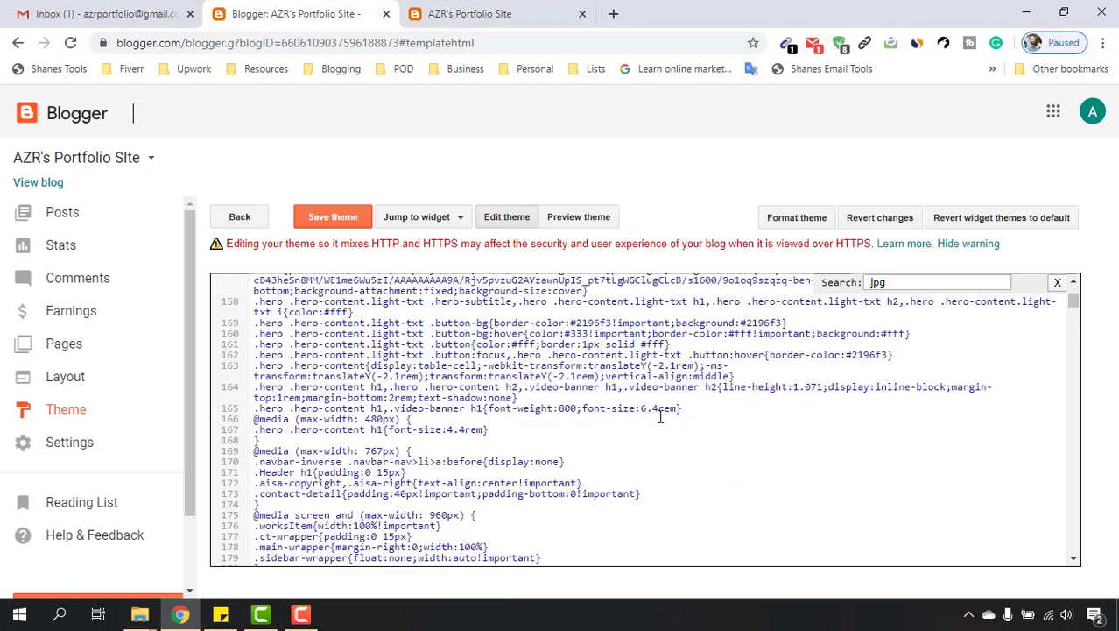
scroll(662, 417, up, 2)
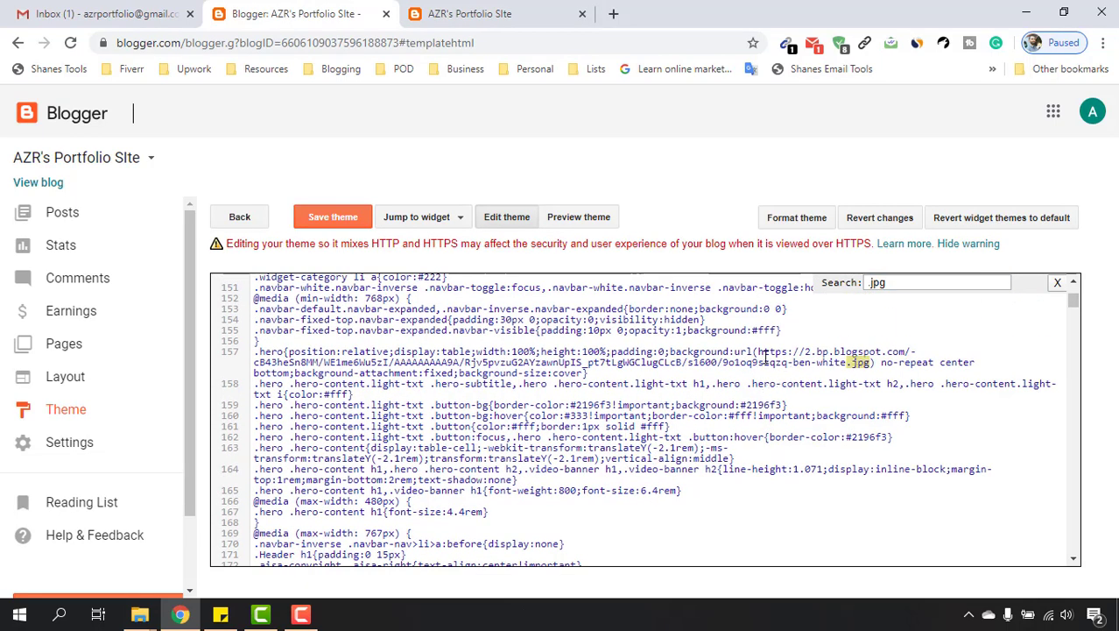
Copy the background image URL from the .hero rule, view that image in a separate browser tab, and close it.
drag(760, 354, 873, 363)
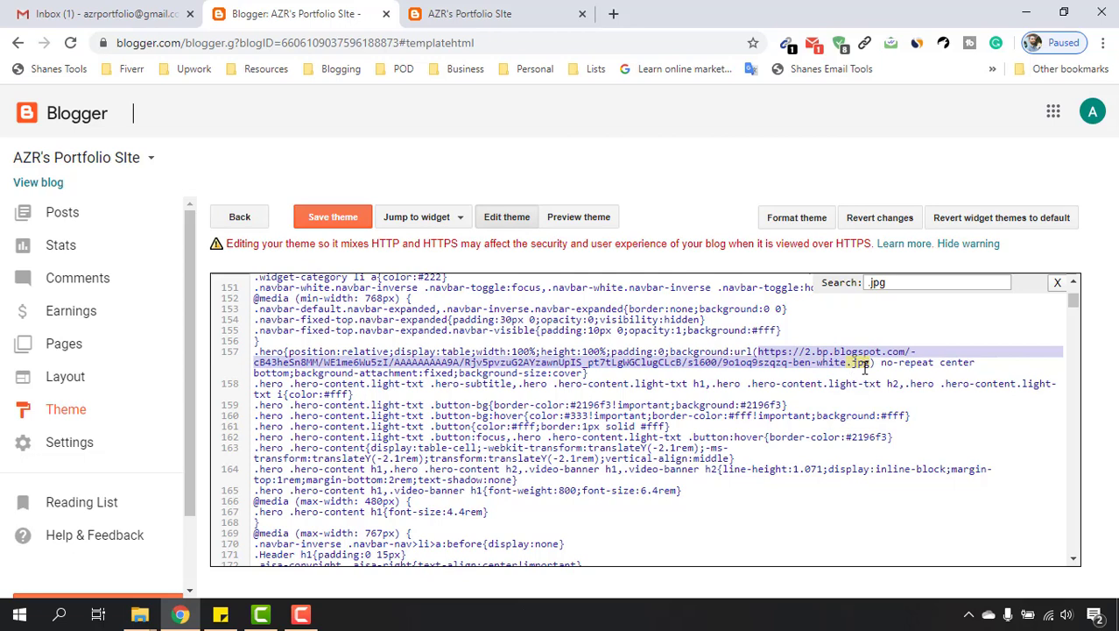
right_click(847, 365)
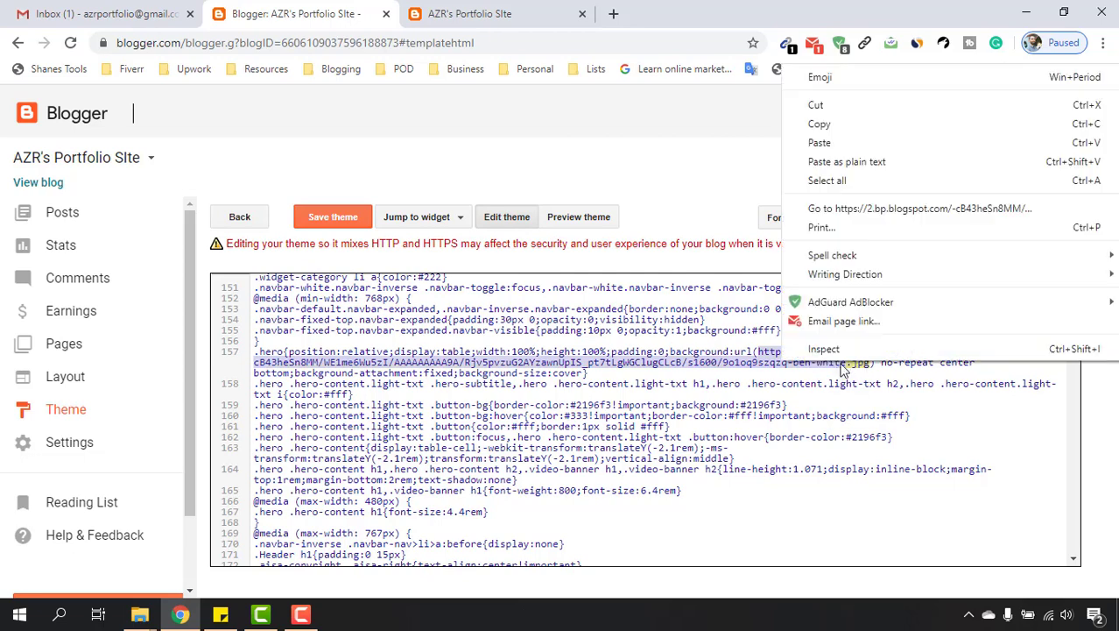
click(832, 123)
click(614, 13)
right_click(627, 45)
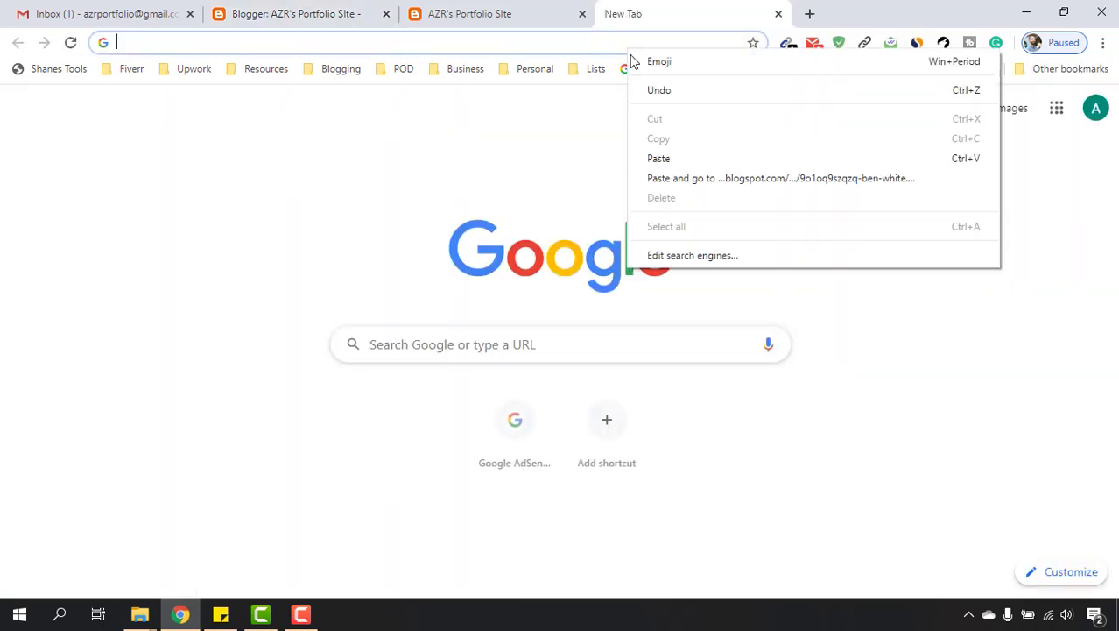
click(684, 178)
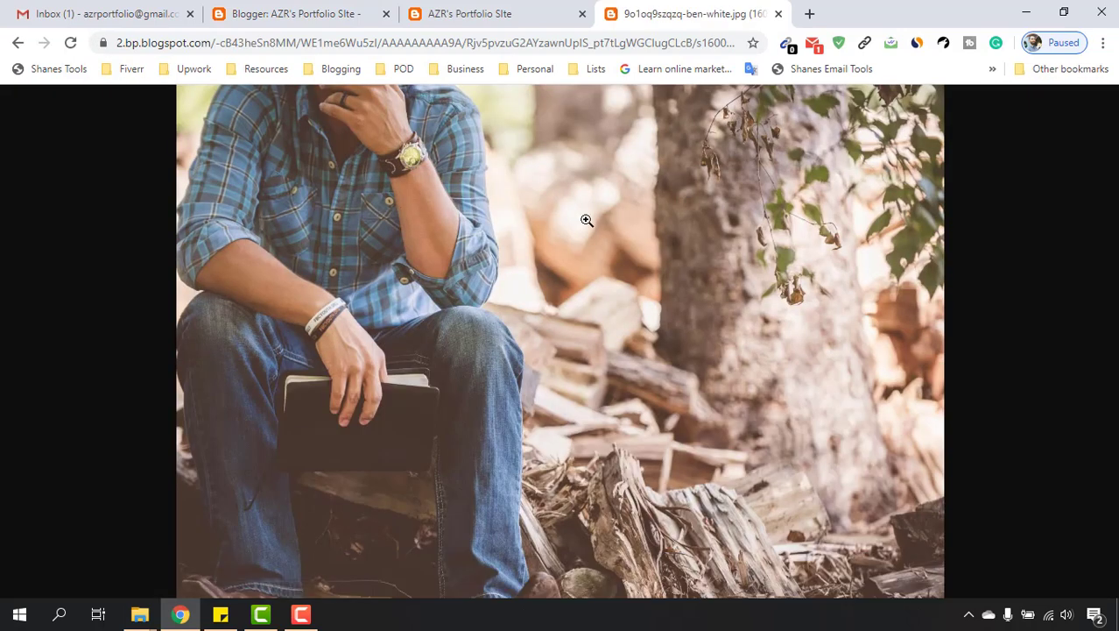
click(525, 254)
click(564, 268)
click(778, 14)
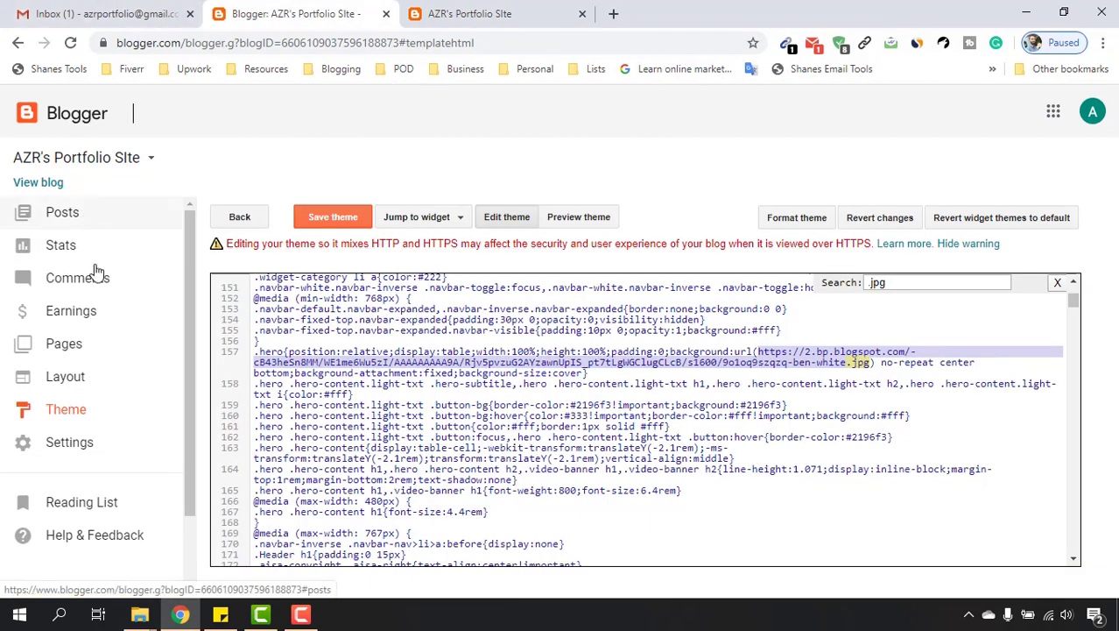
Open the blog's Pages section in a separate browser tab and start a new blank page.
right_click(65, 348)
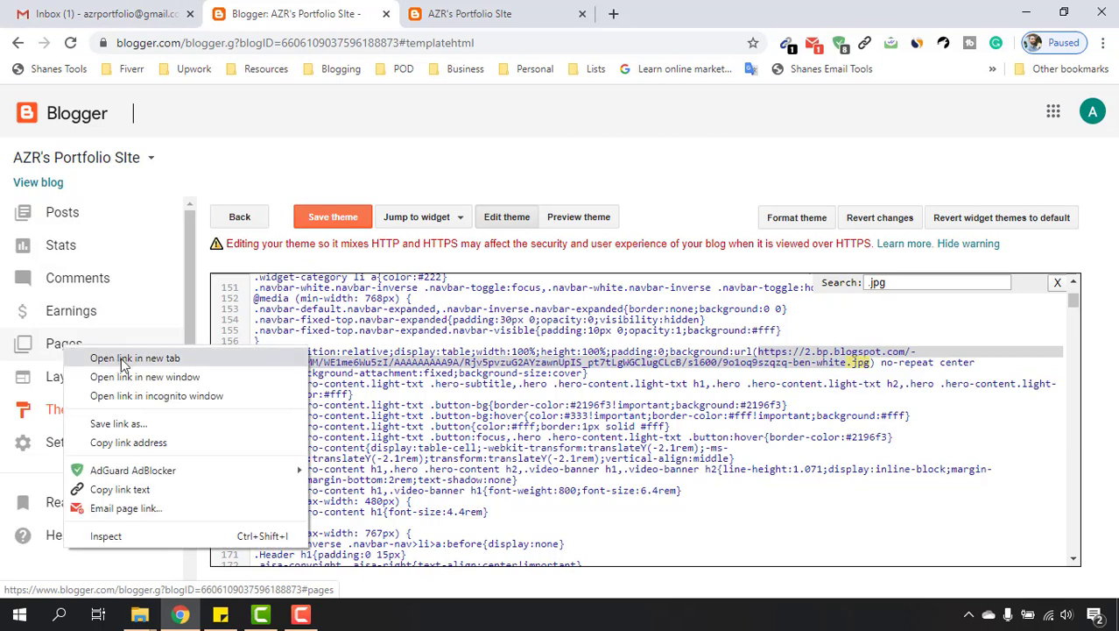
click(153, 366)
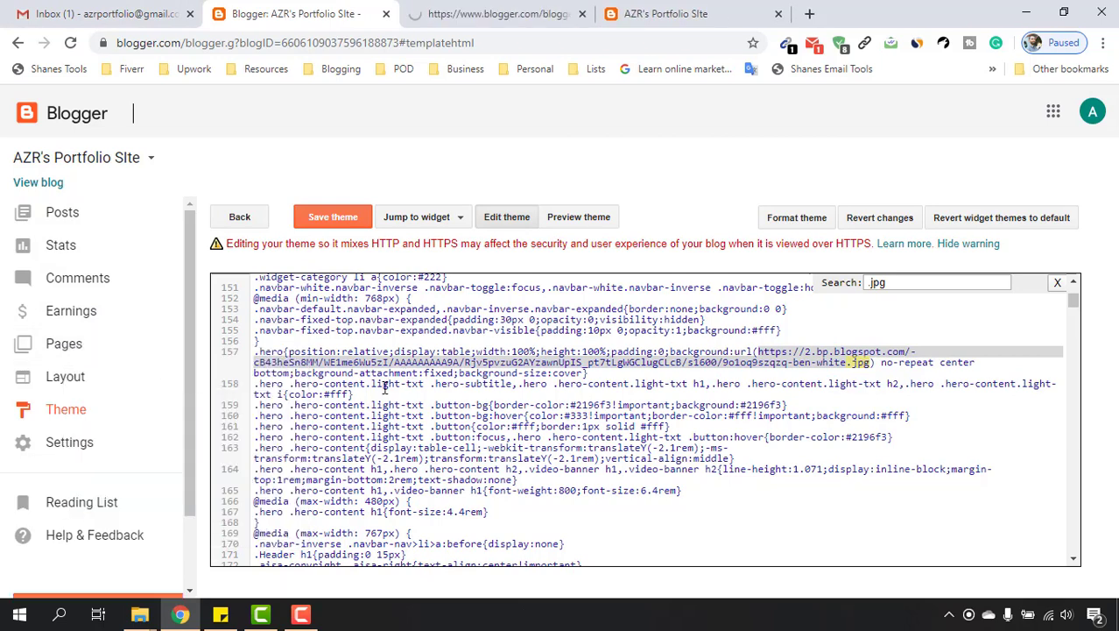
click(477, 10)
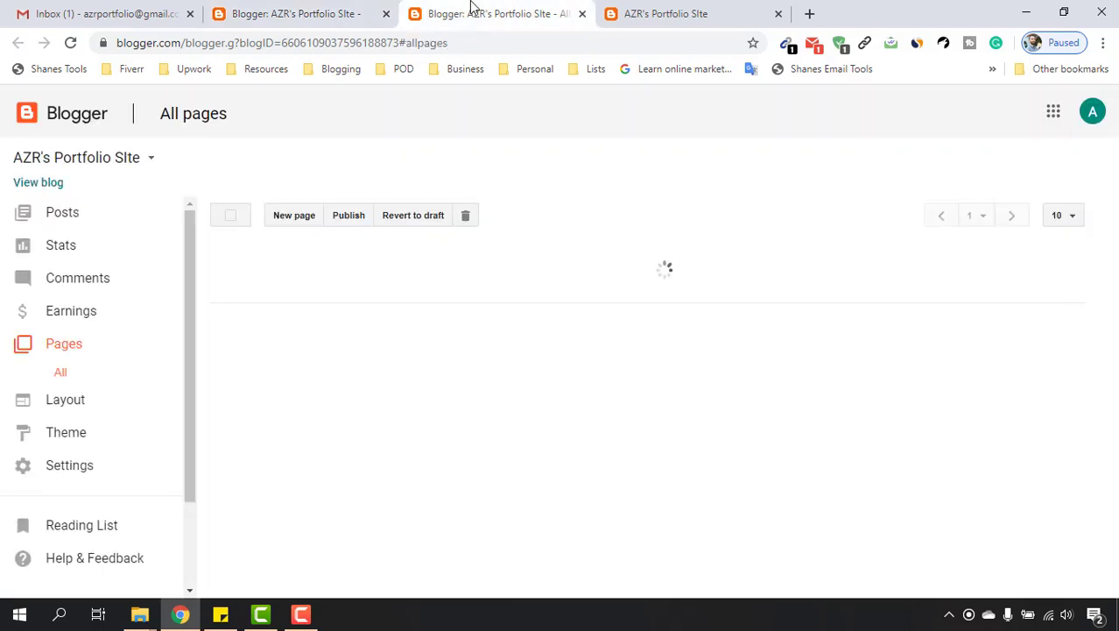
click(290, 222)
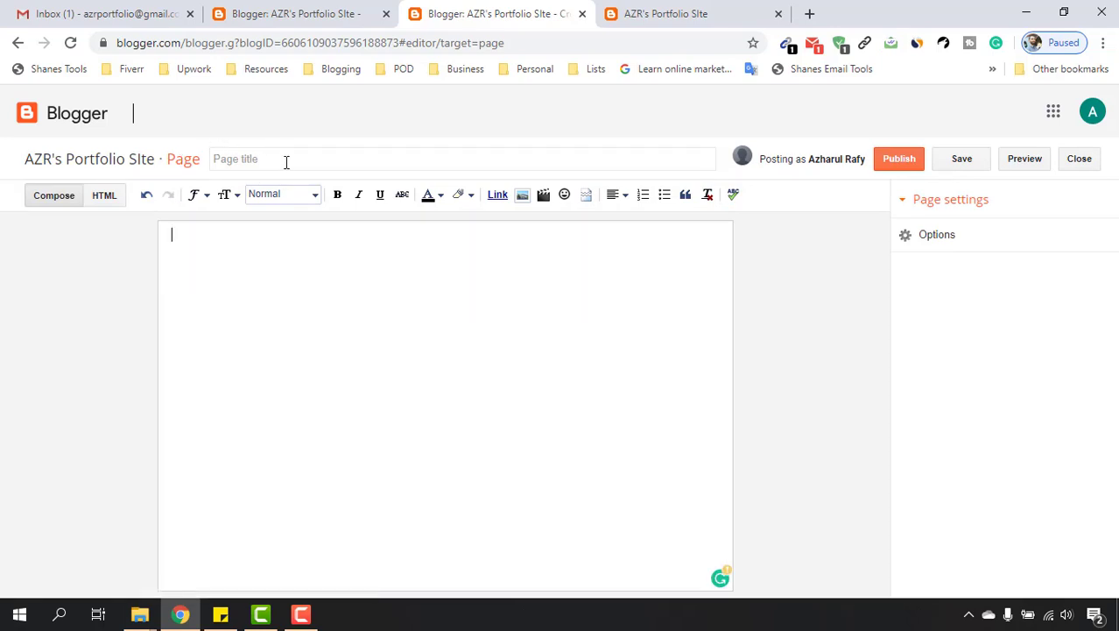
click(289, 160)
click(365, 302)
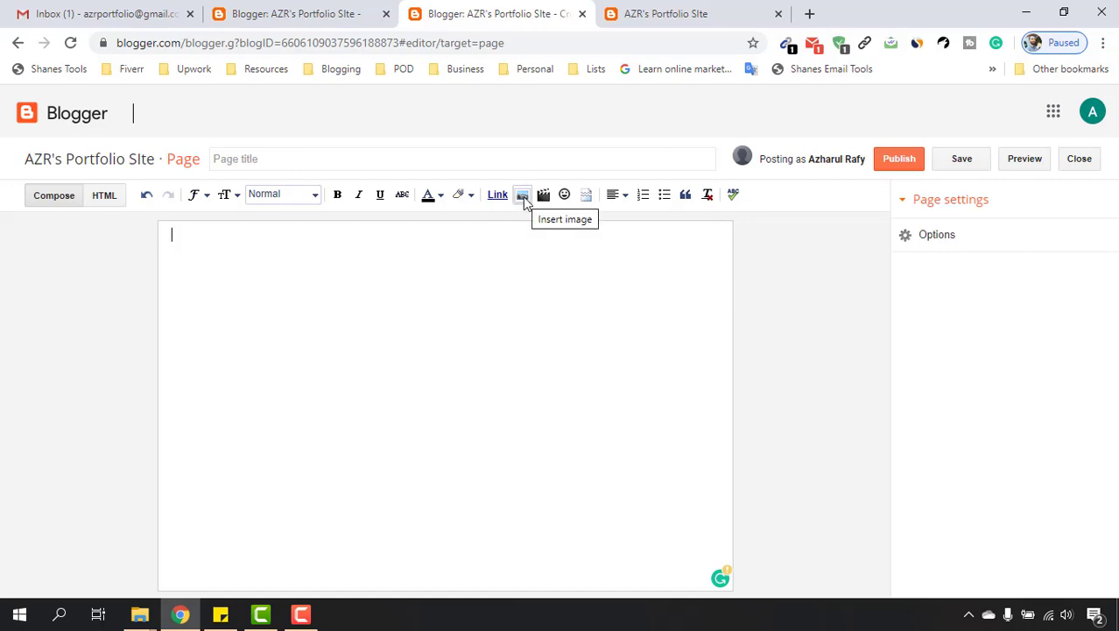
Upload books-business-computer-connection-459654.jpg from the Personal Website folder and insert it into the new page.
click(523, 196)
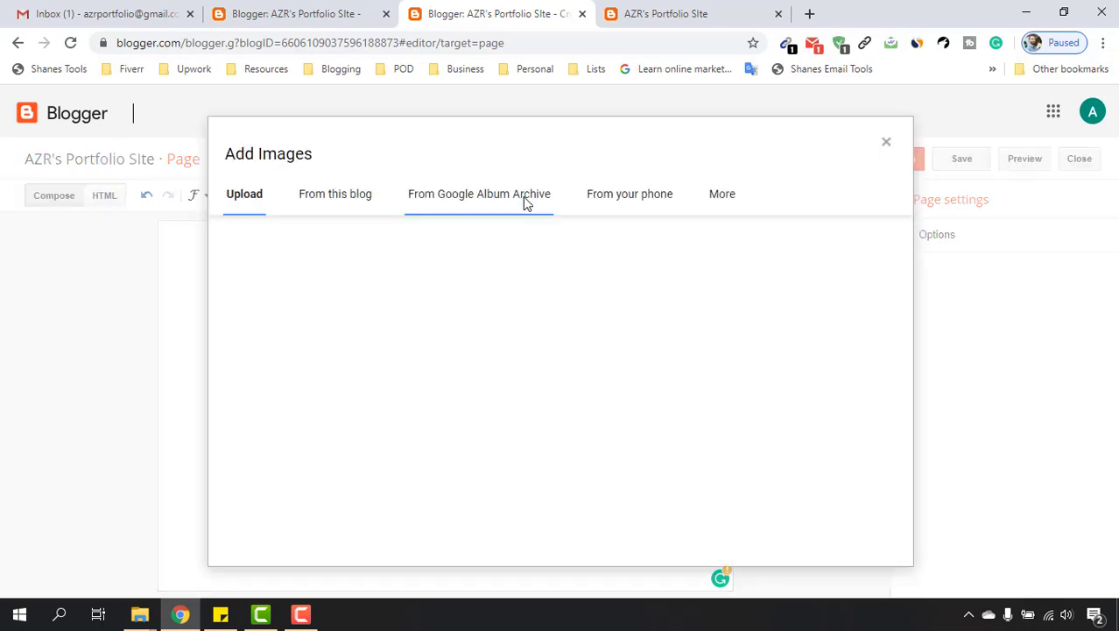
click(267, 245)
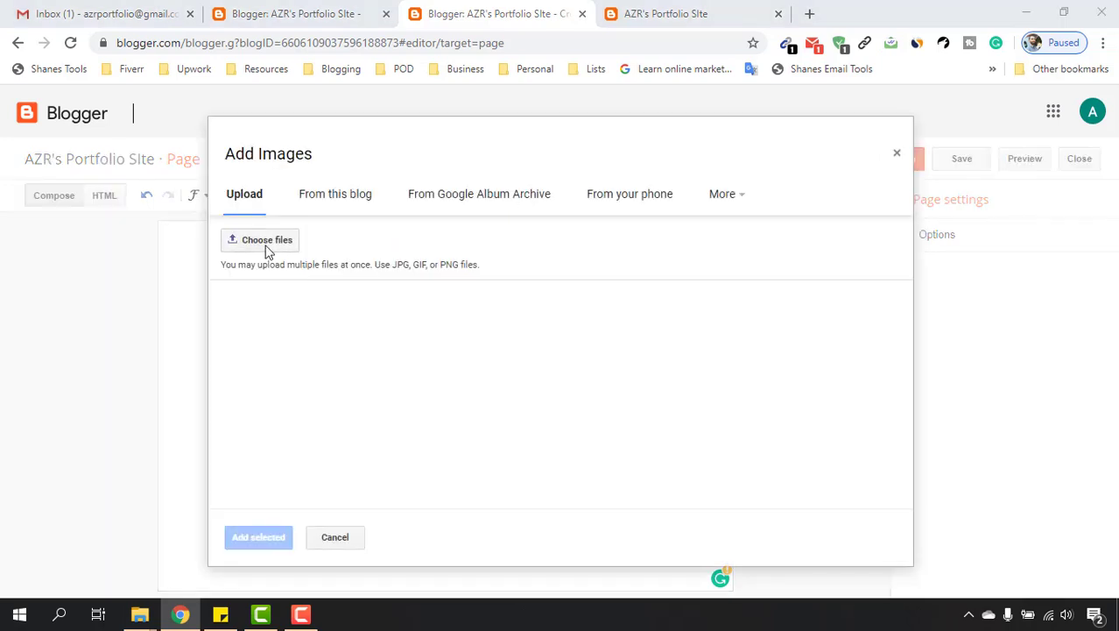
click(155, 41)
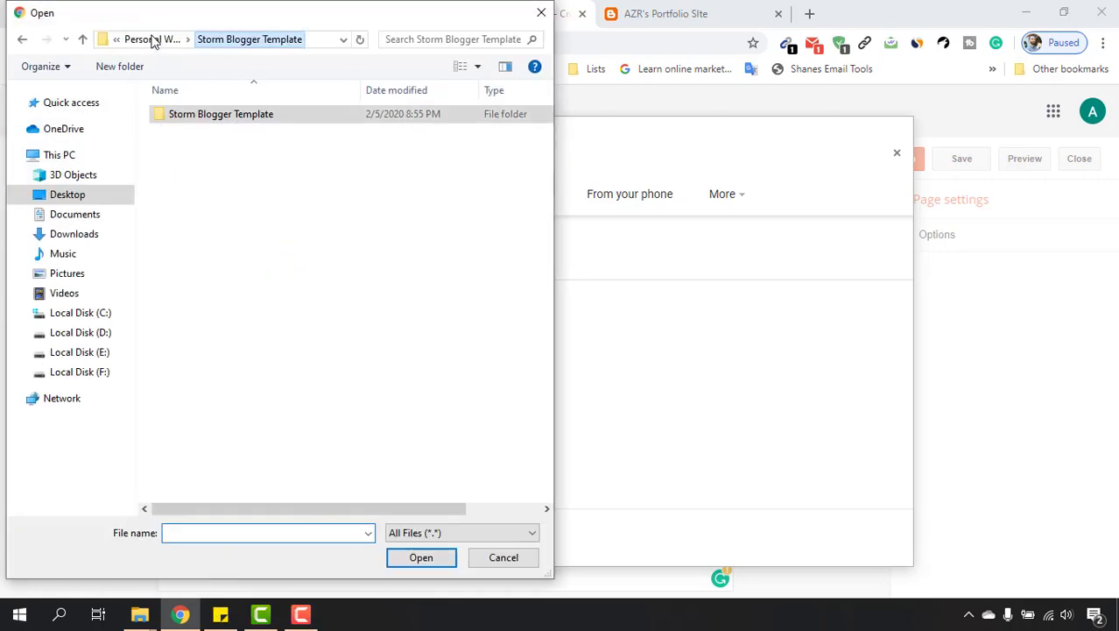
click(151, 40)
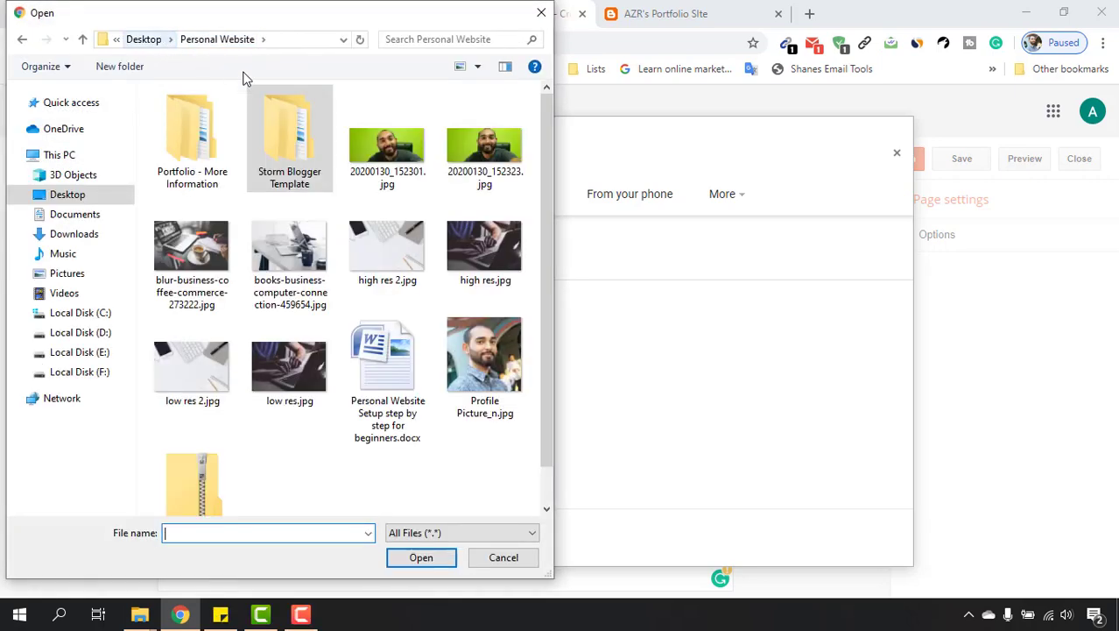
click(331, 252)
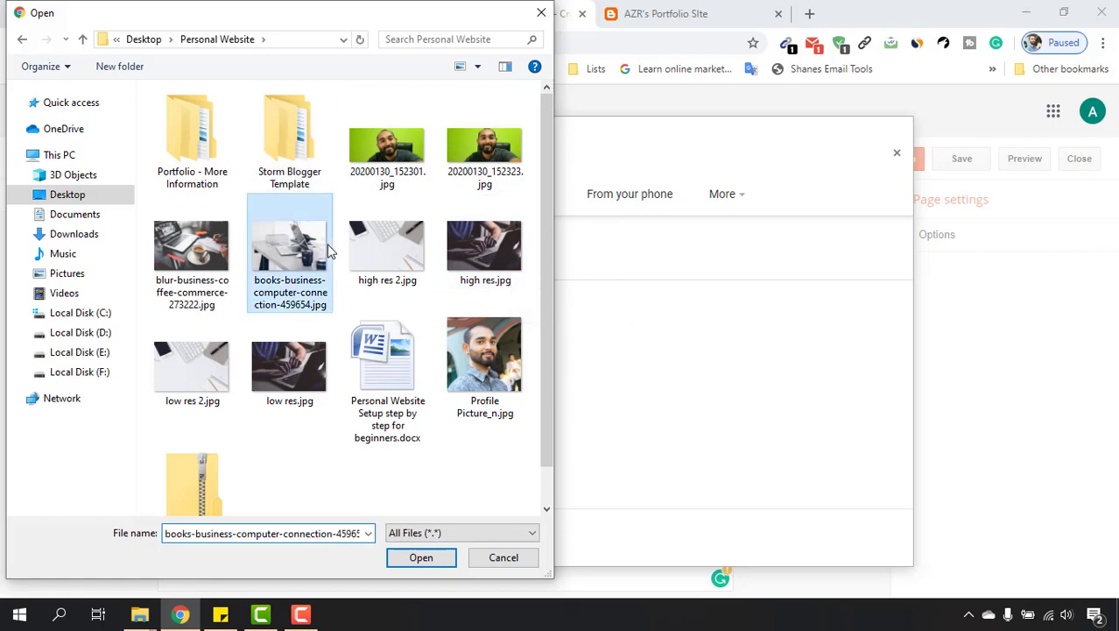
click(445, 560)
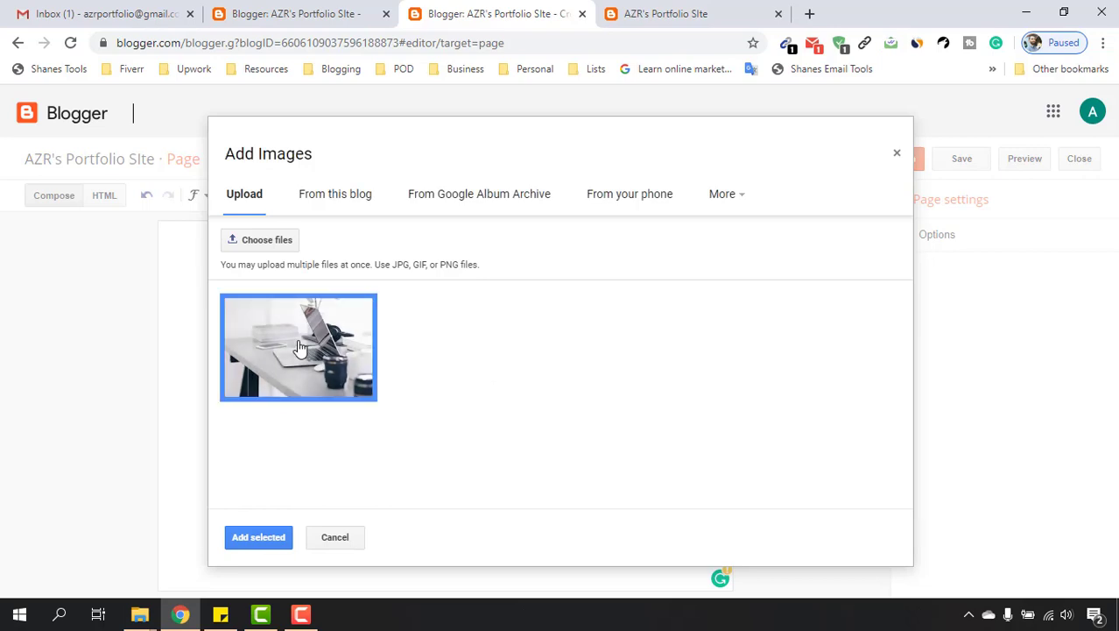
click(268, 537)
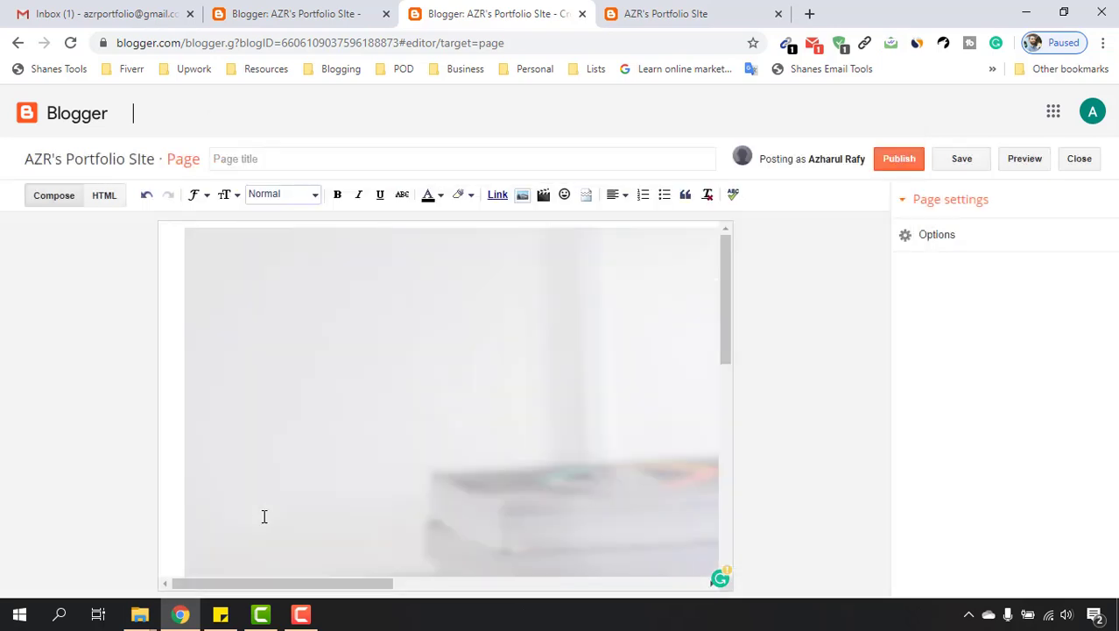
Set the inserted image to its original size and copy its image address.
click(456, 286)
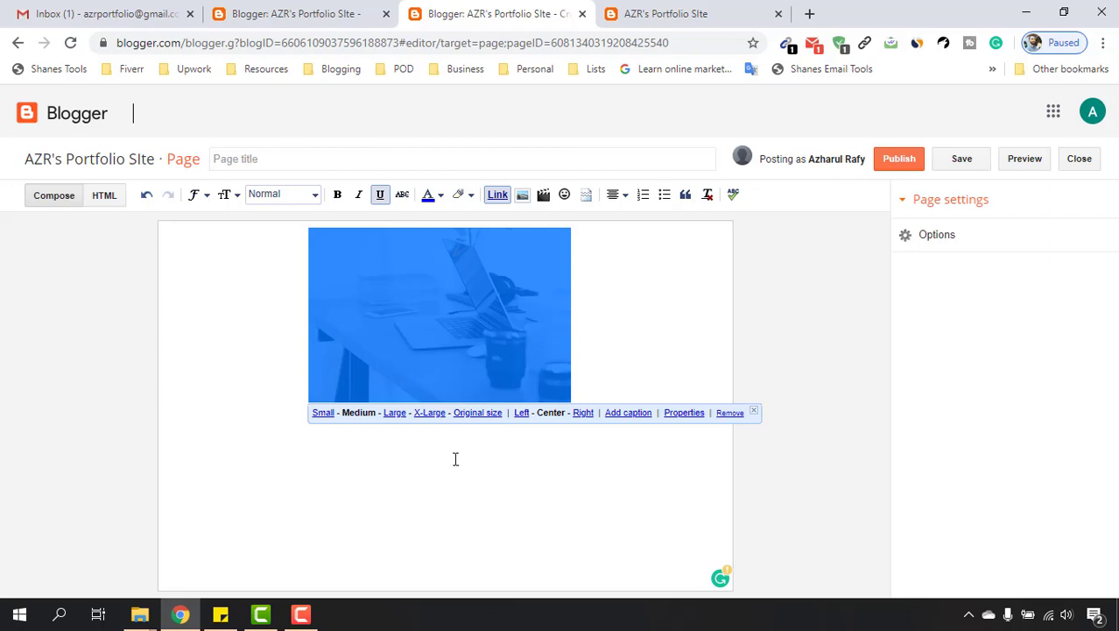
click(472, 413)
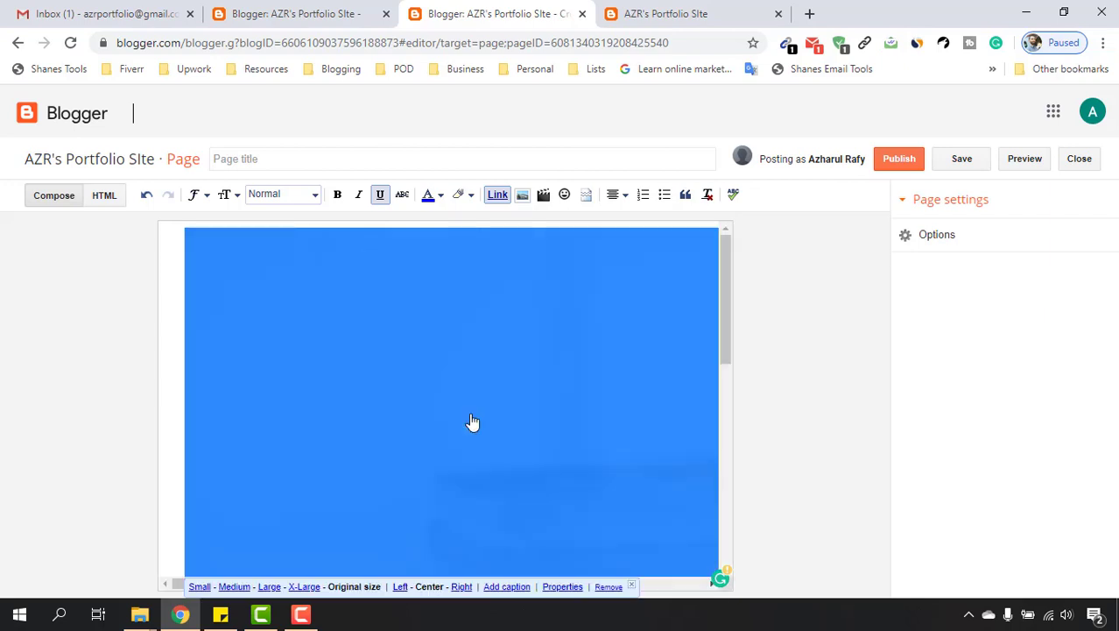
right_click(462, 322)
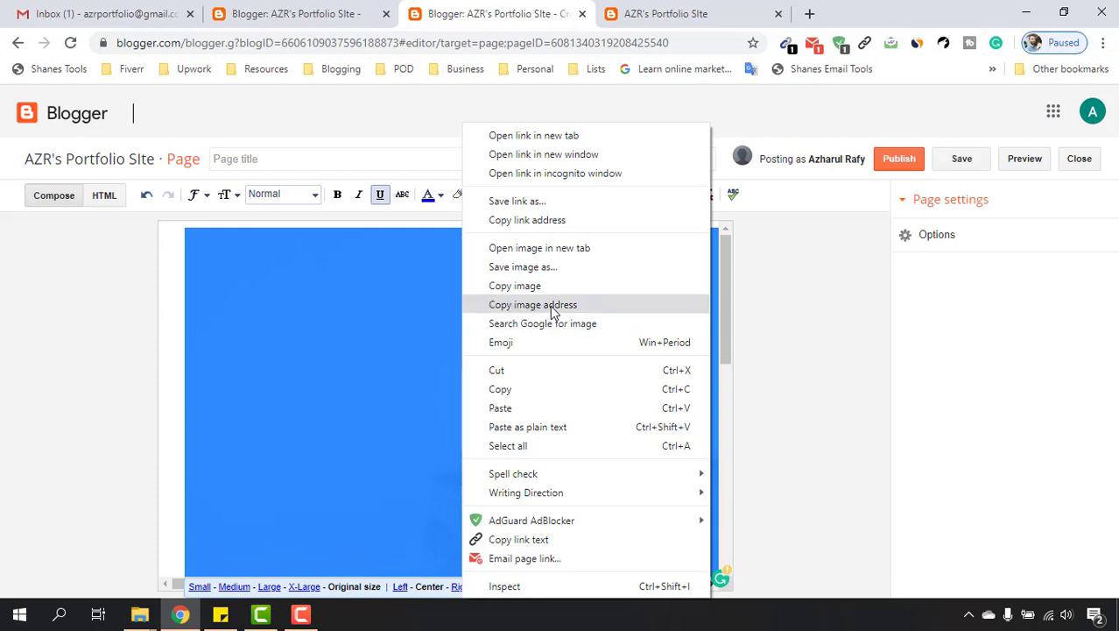
click(557, 306)
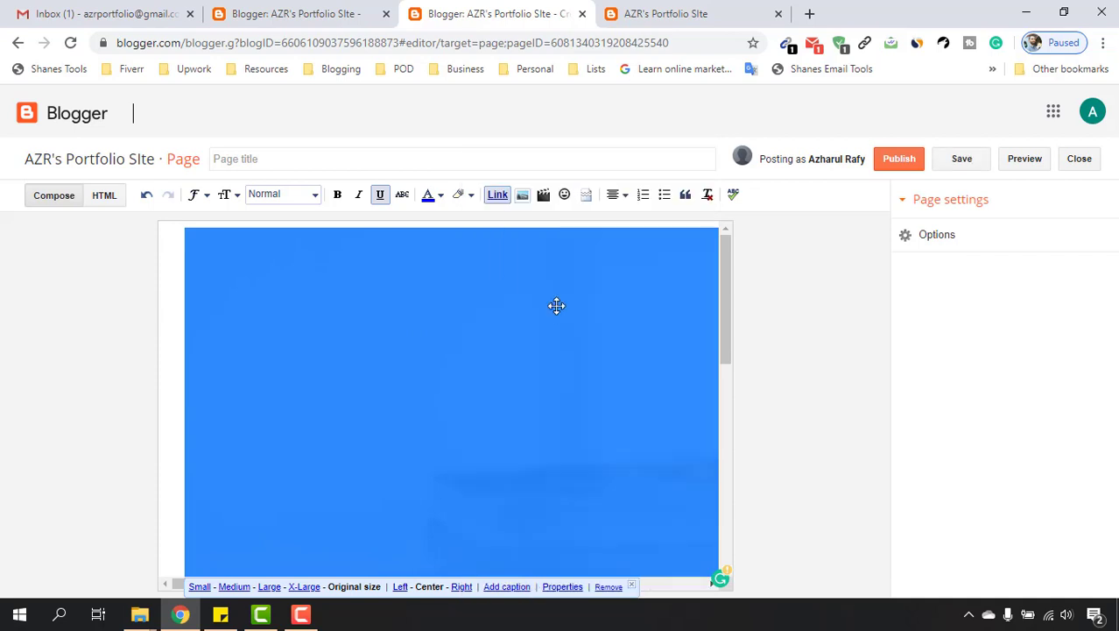
Replace the background image URL in the theme code's .hero rule with the copied image address.
click(338, 14)
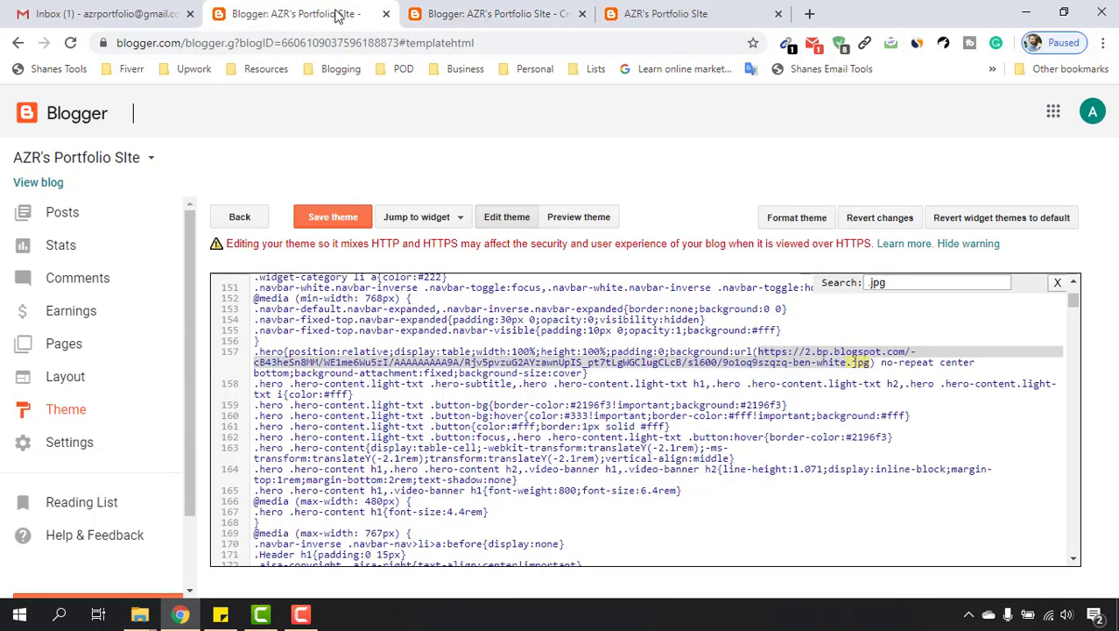
click(767, 360)
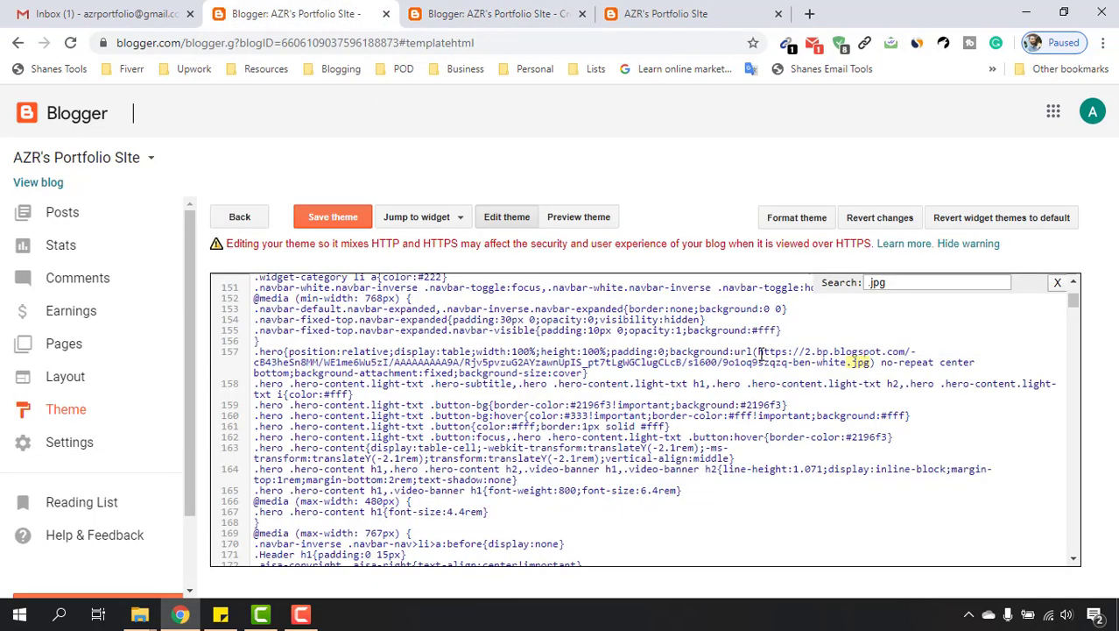
drag(758, 353, 869, 365)
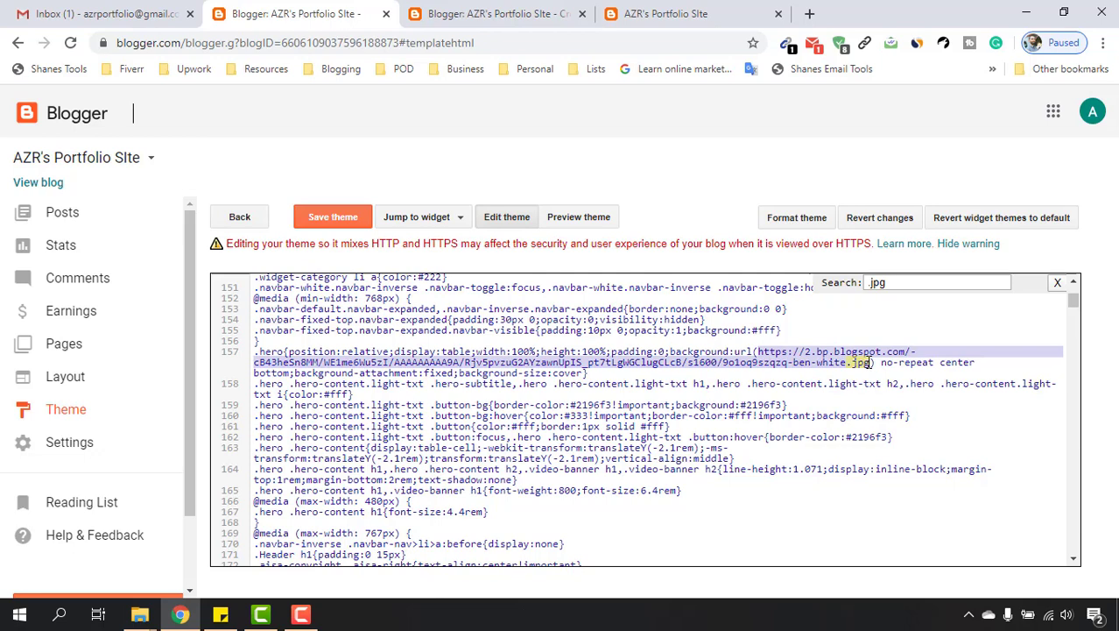
right_click(854, 359)
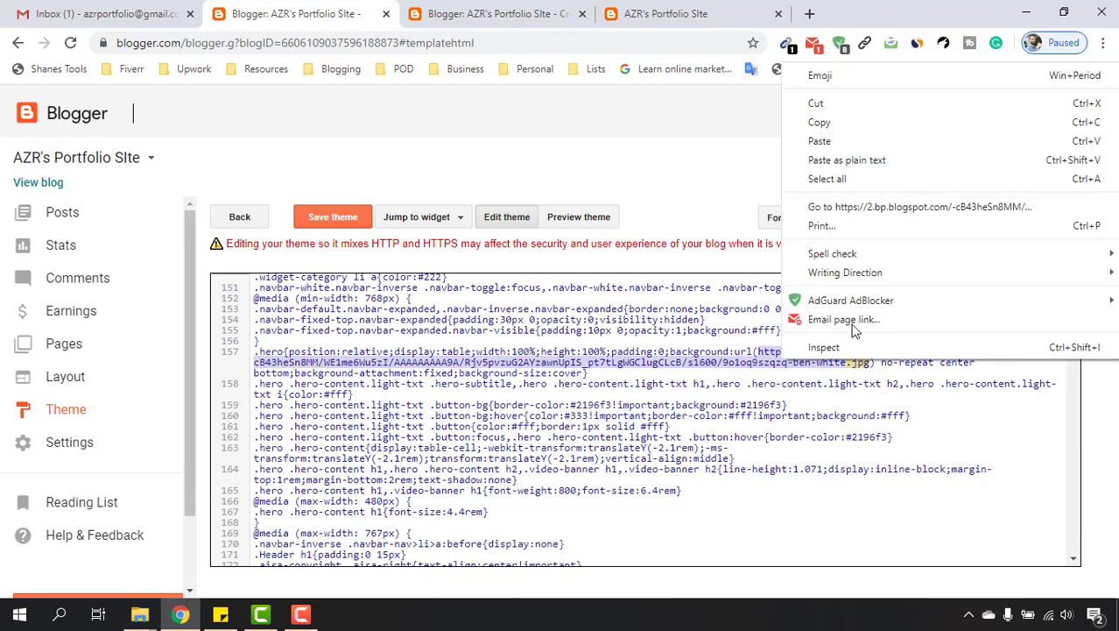
click(830, 145)
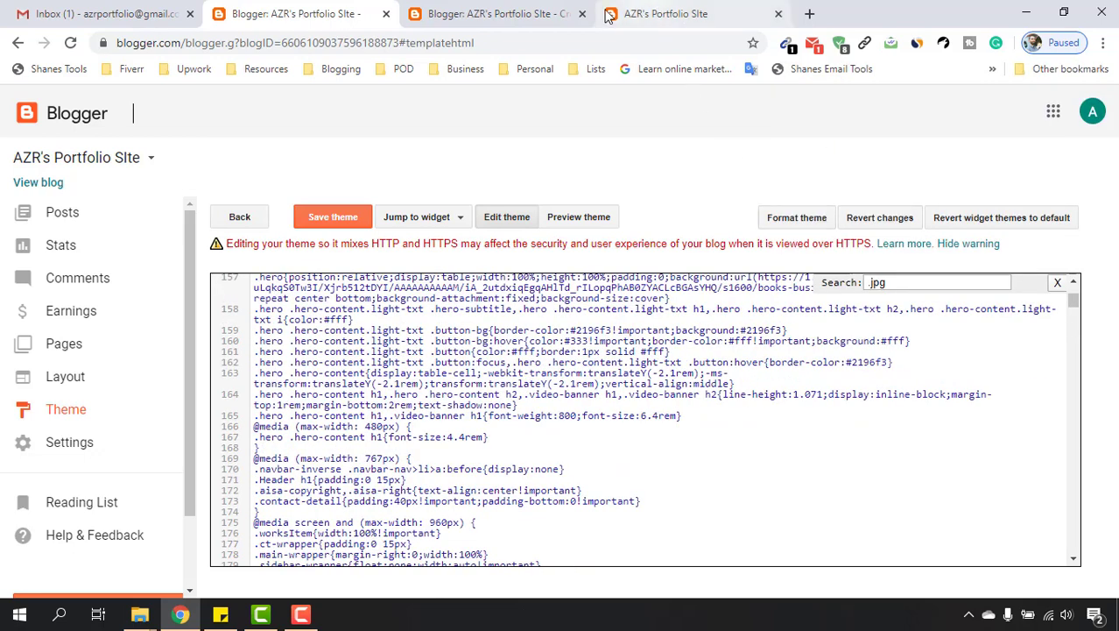
click(680, 11)
click(570, 10)
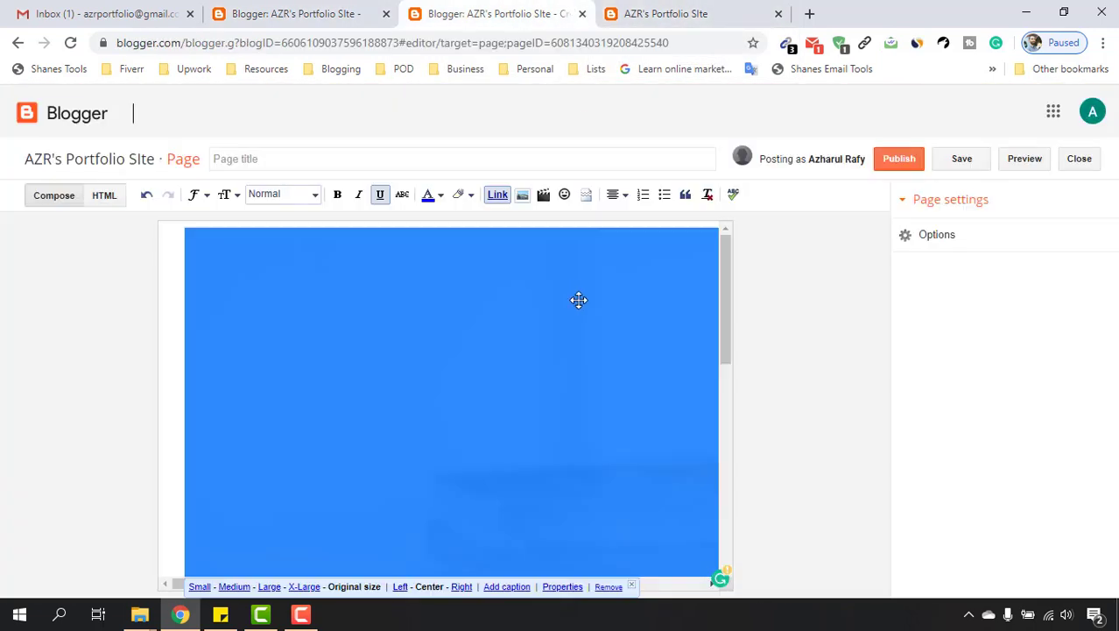
click(263, 13)
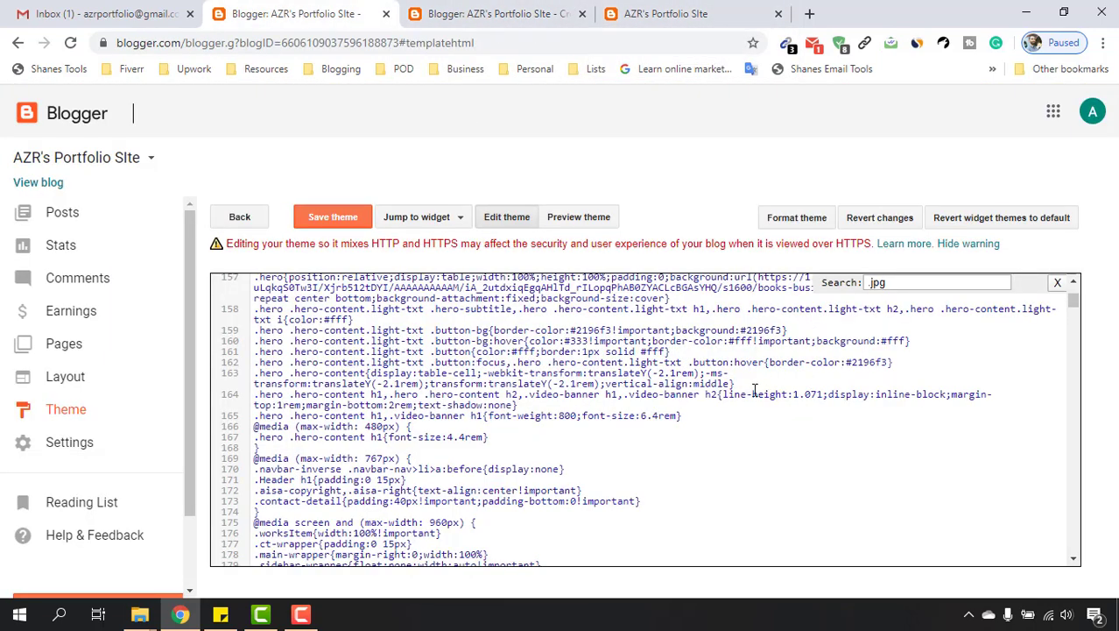
scroll(755, 392, up, 1)
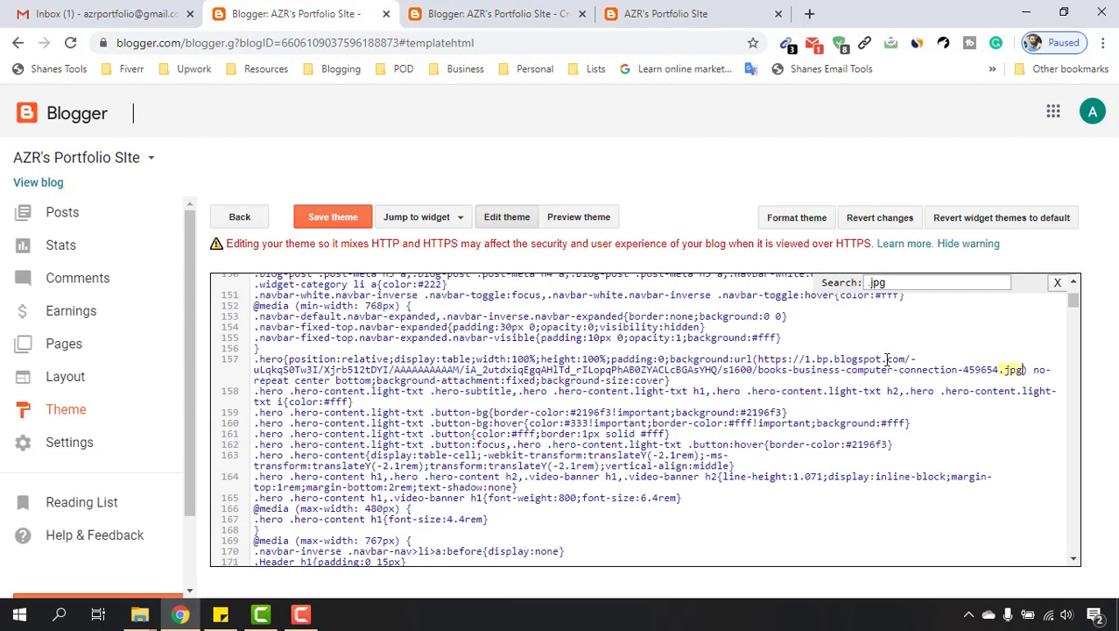
Save the edited theme and switch to the live portfolio site to check the header background.
click(332, 219)
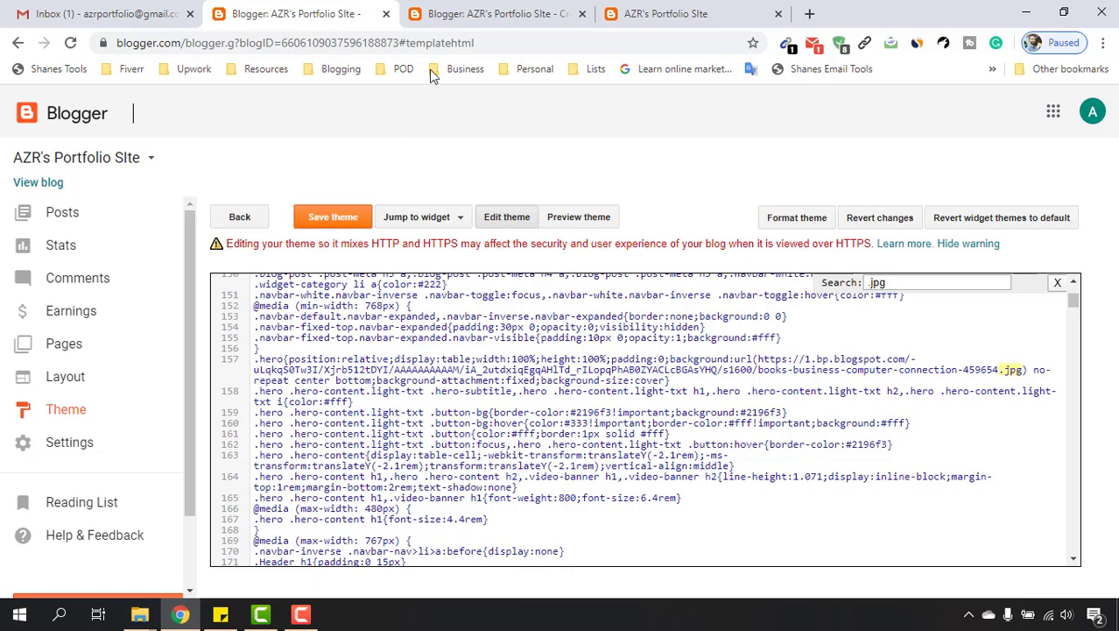
click(491, 13)
click(638, 11)
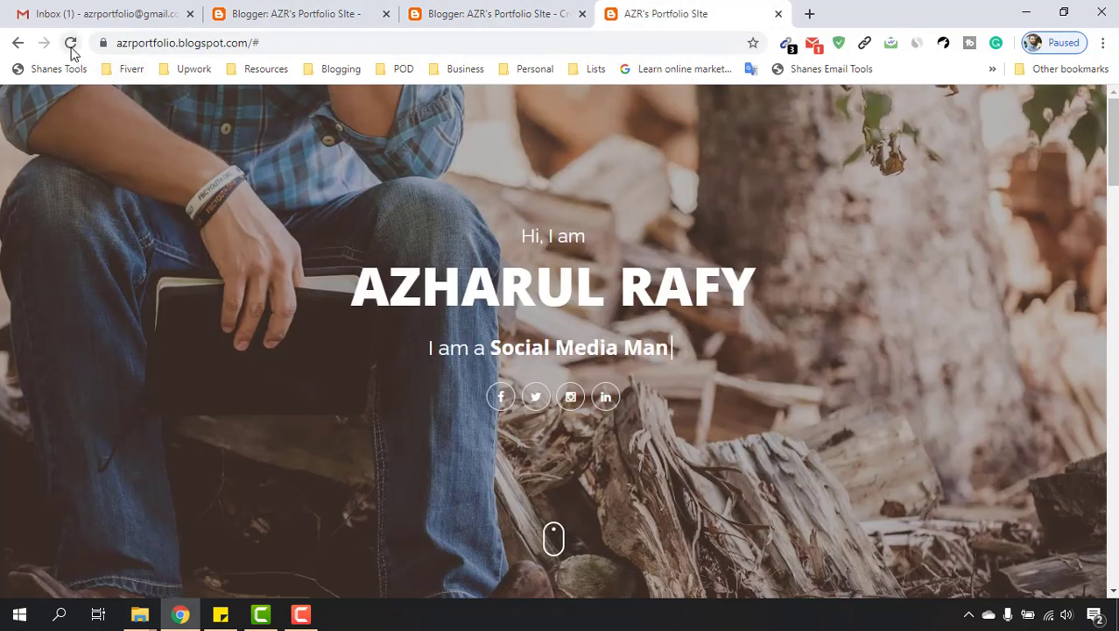